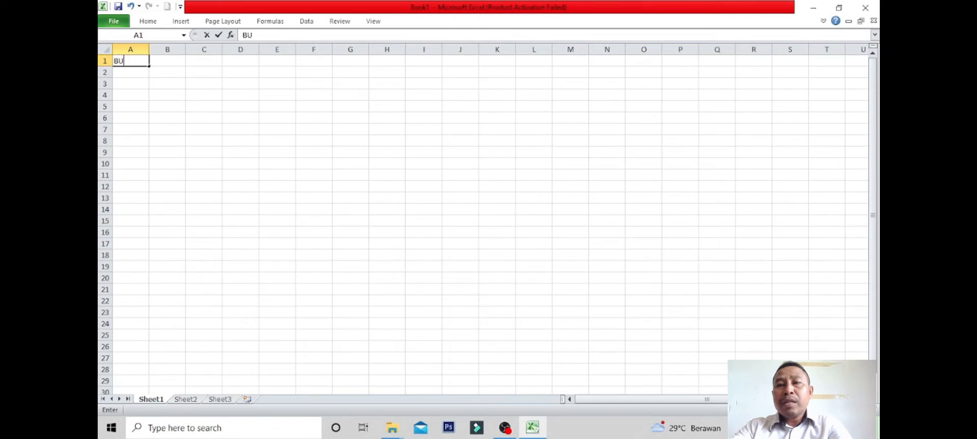
Step: Enter the title BUKU KAS UMUM in cell A1 and PEMERINTAH DESA CONTOH in cell A2
type("KAS")
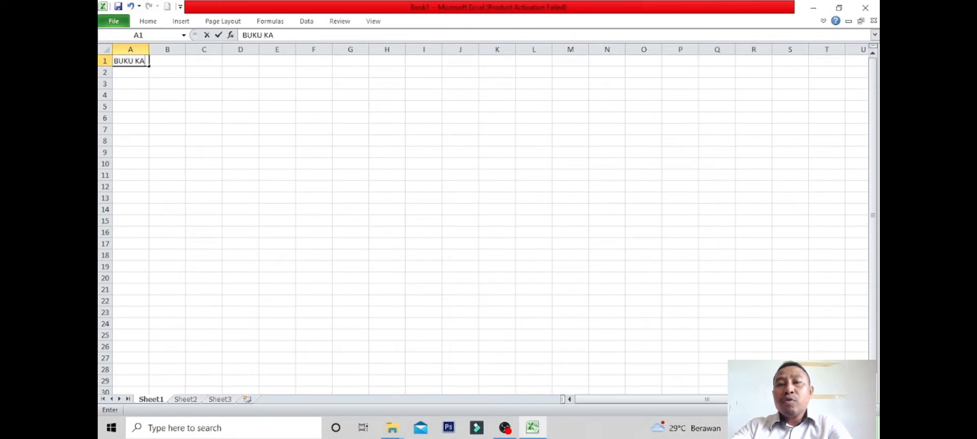
type(" UMUM")
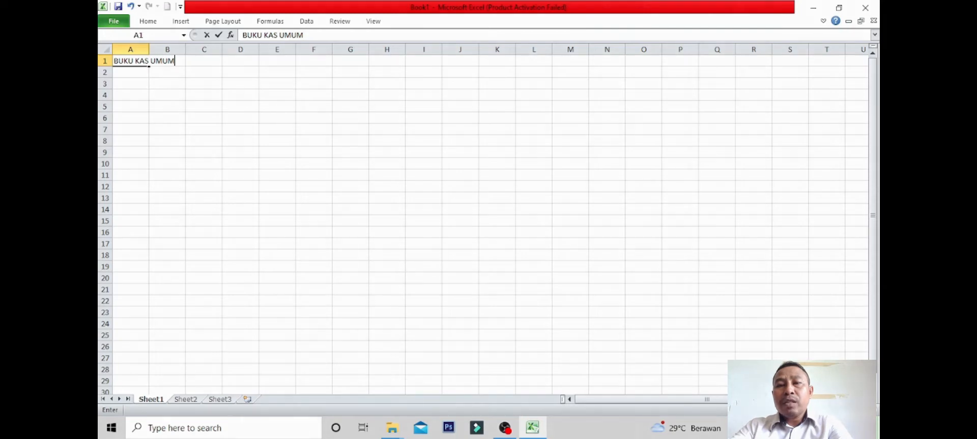
key("Return")
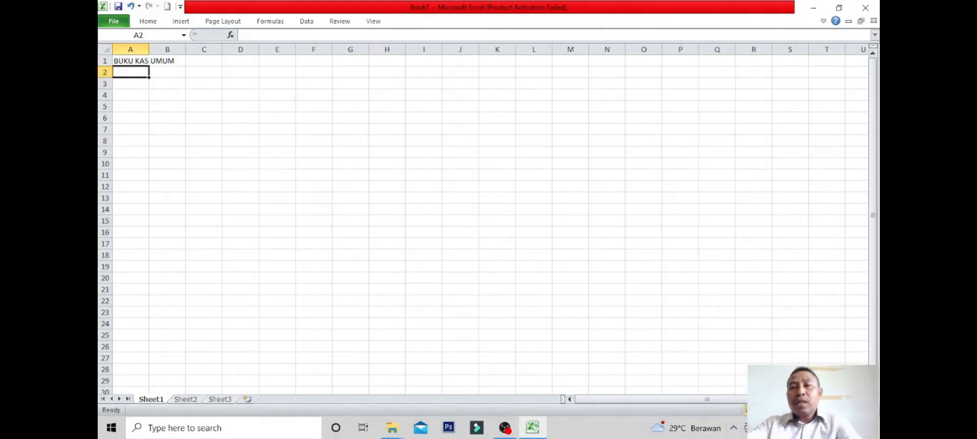
type("PEME")
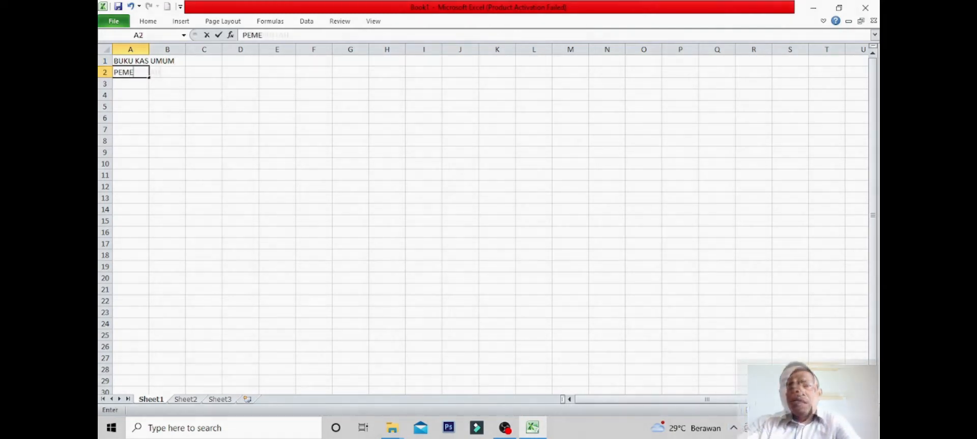
type("RINTAH DESA")
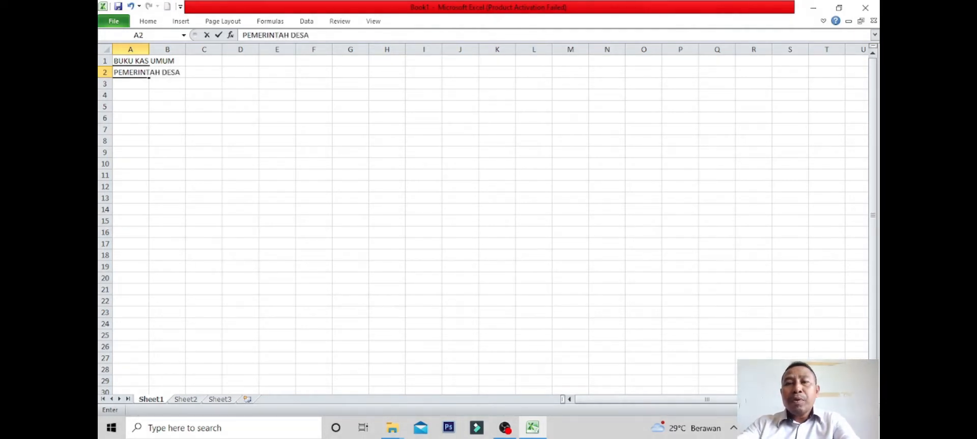
type(" CO")
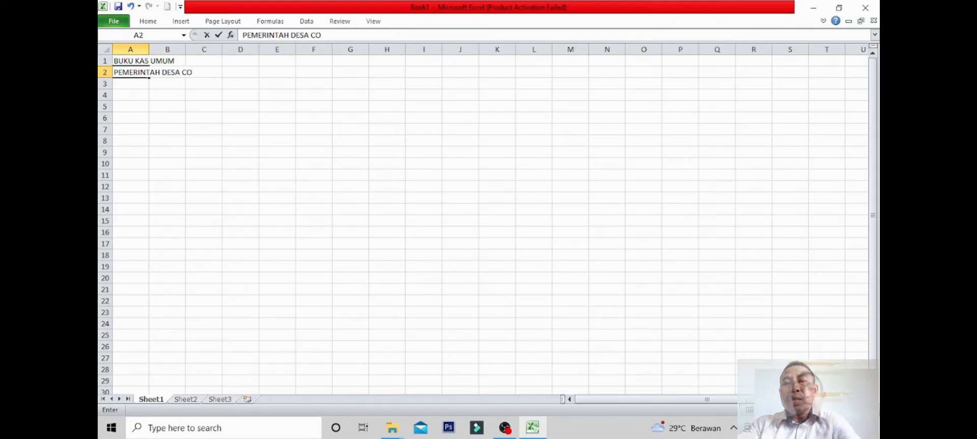
type("NTOH")
key("Return")
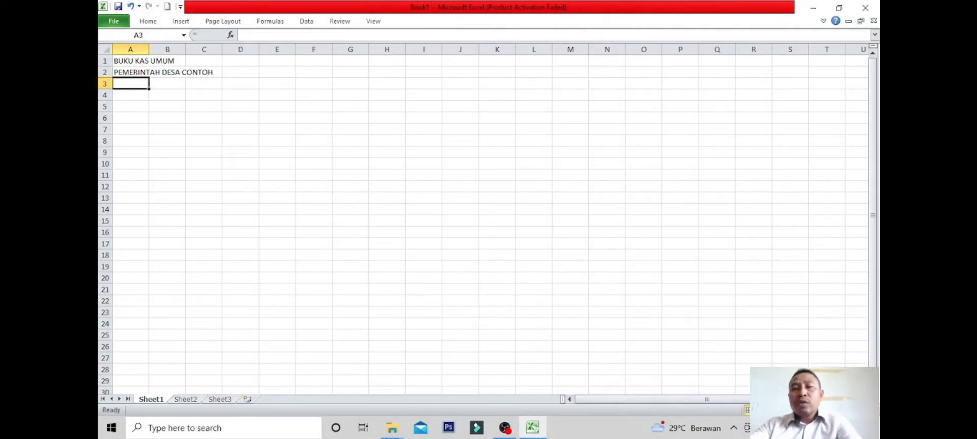
Step: Add the budget year line TAHUN ANGGARAN 2022 in cell A3
type("TAHU")
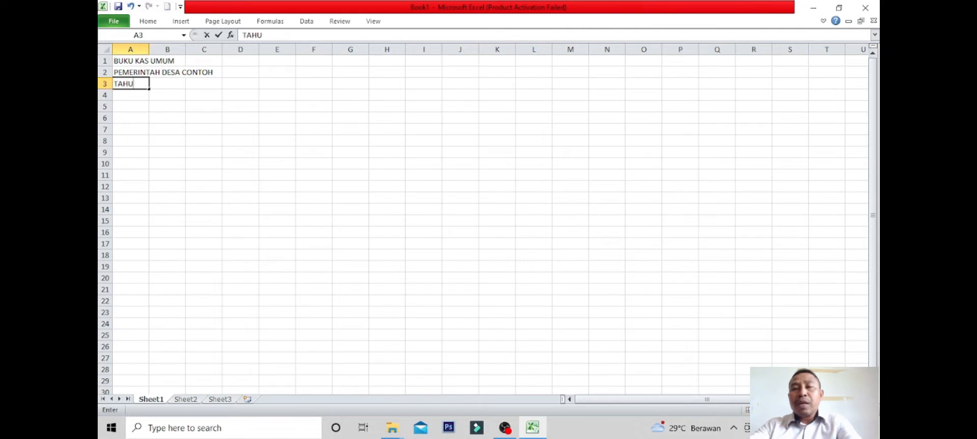
type("N ANGGA")
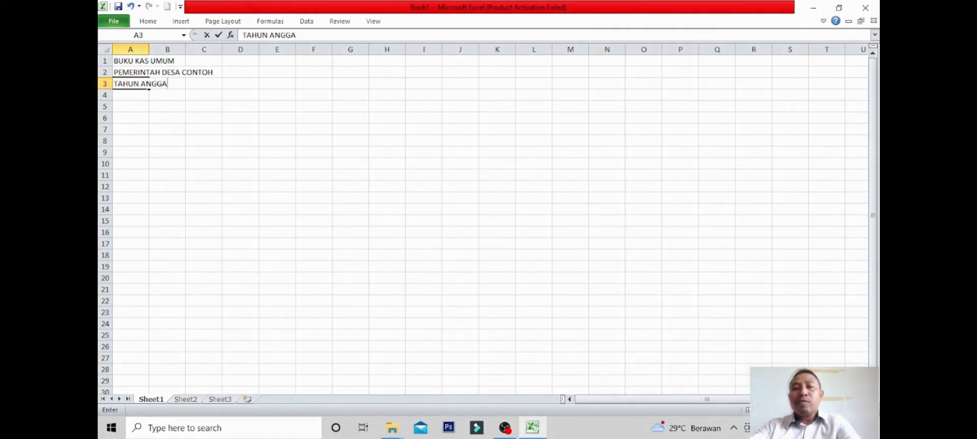
type("RAN 20")
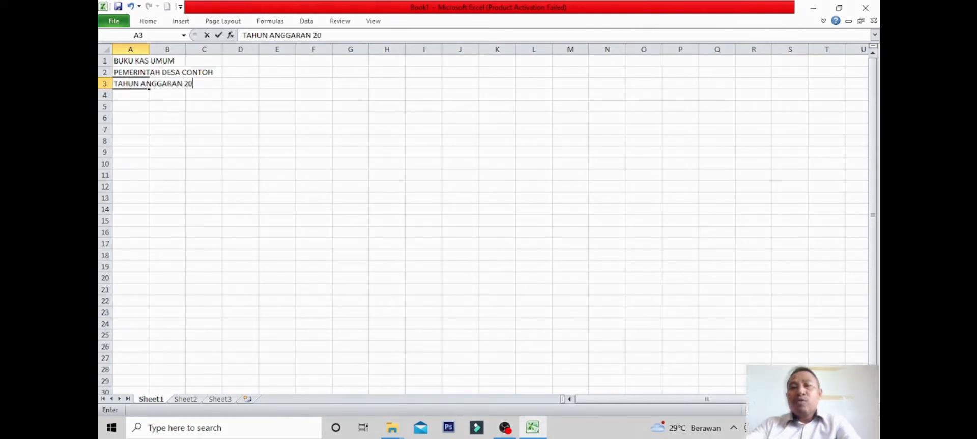
type("22")
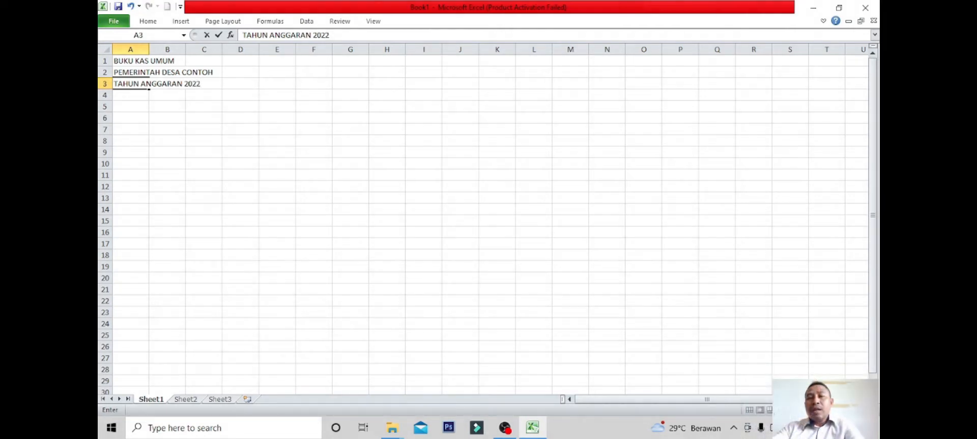
key("Return")
Step: Enter the label KECAMATAN in cell A5 with its value : TINANGKUNG in cell C5
key("Return")
type("KE")
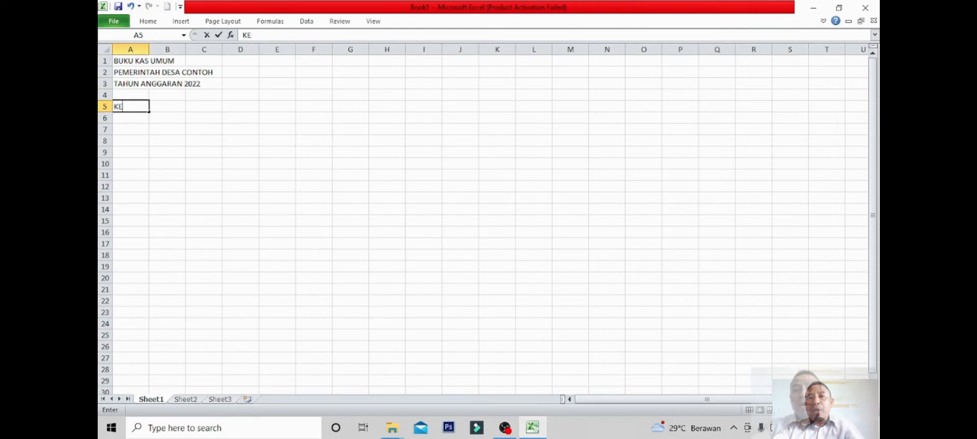
type("CAMATAN")
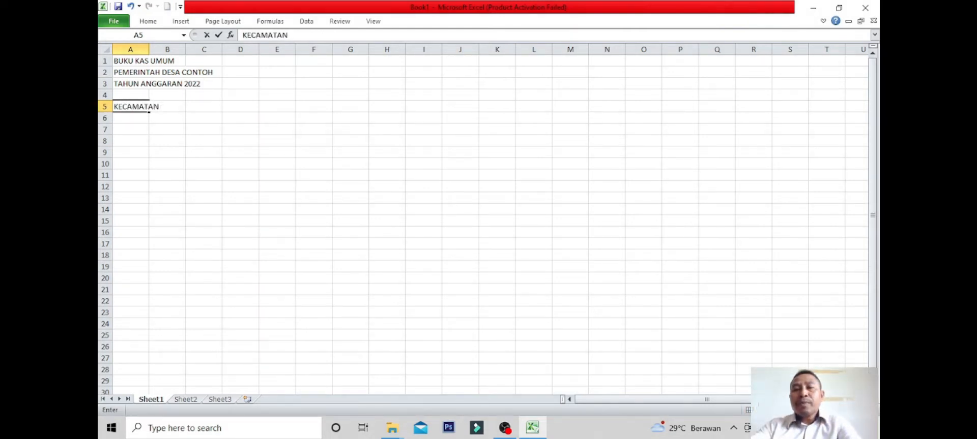
key("Right")
key("Right")
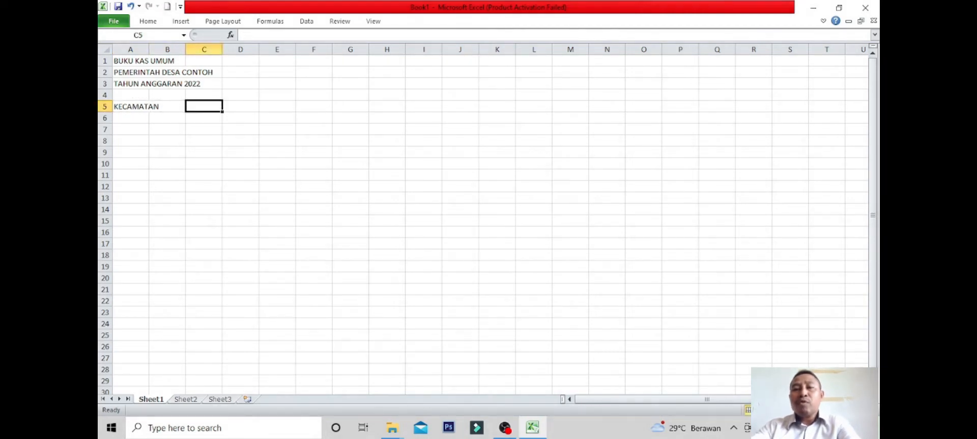
type(":")
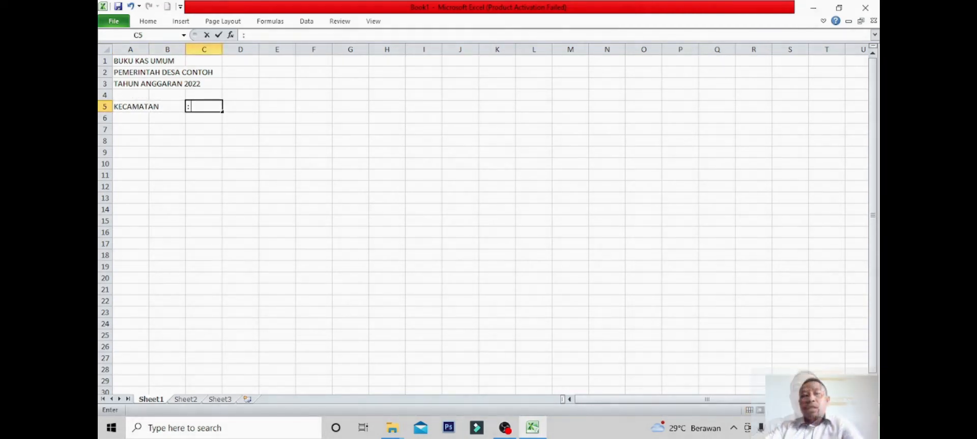
type(" TINANGKUNG")
key("Return")
Step: Enter the label KABUPATEN in cell A6, directly below KECAMATAN
type("KABUPAT")
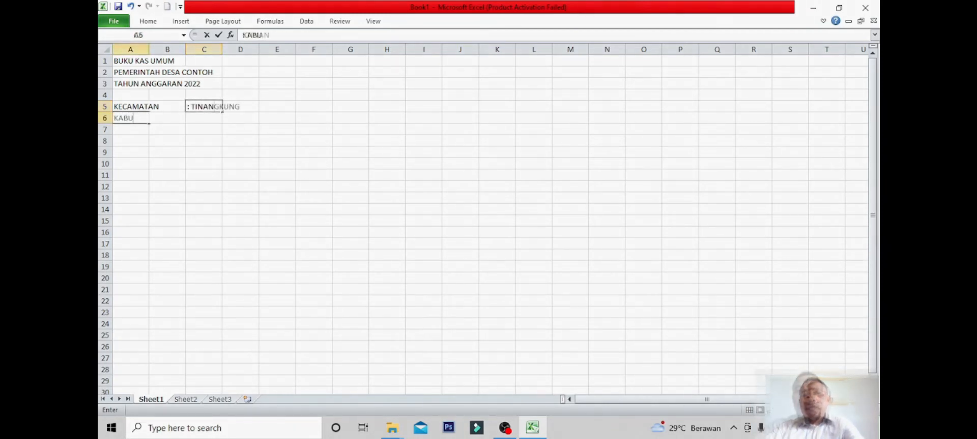
type("EN")
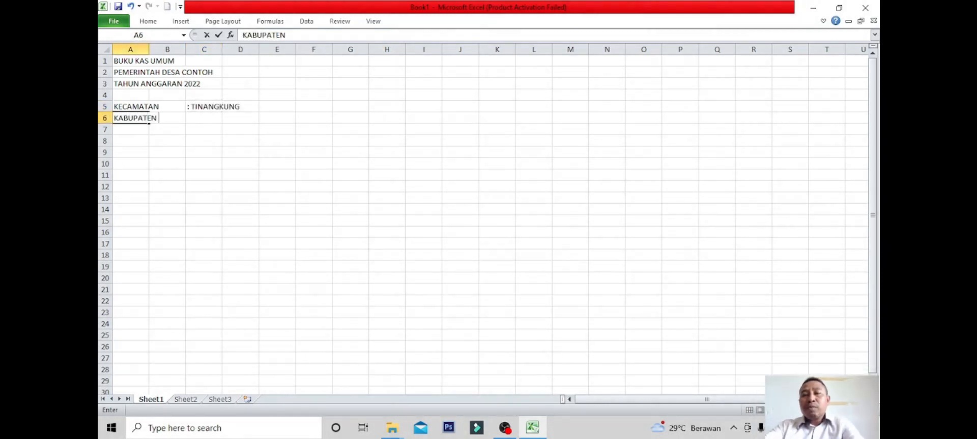
key("Tab")
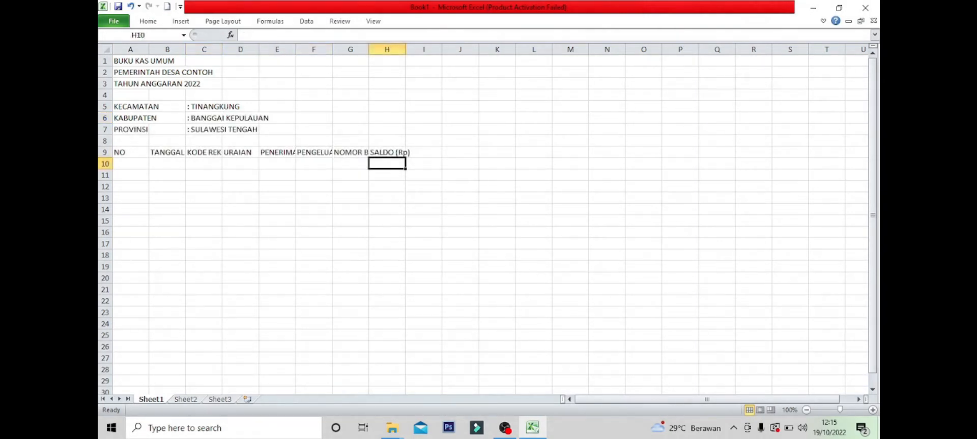
Step: Apply All Borders to the table range A9:H20, from the header row down to row 20
left_click_drag(130, 152, 387, 278)
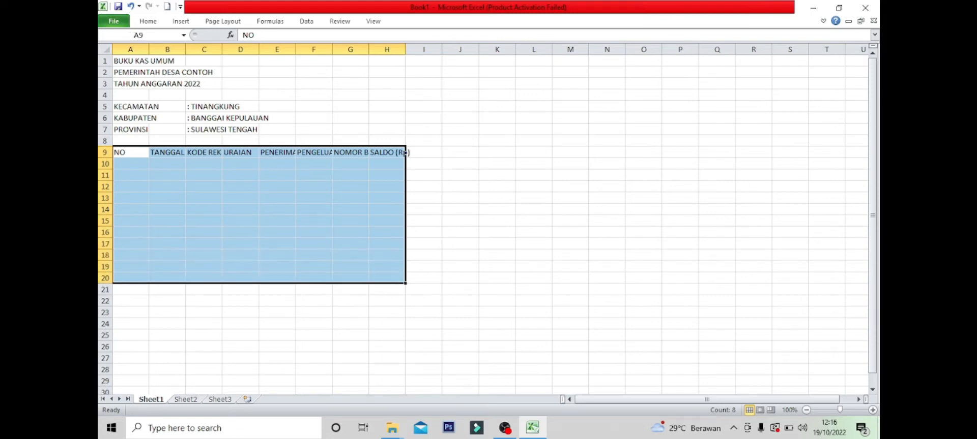
left_click(148, 22)
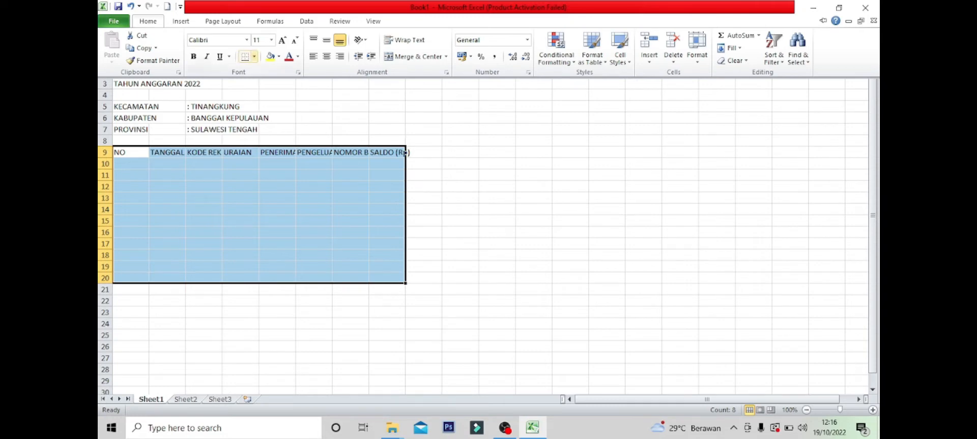
left_click(254, 56)
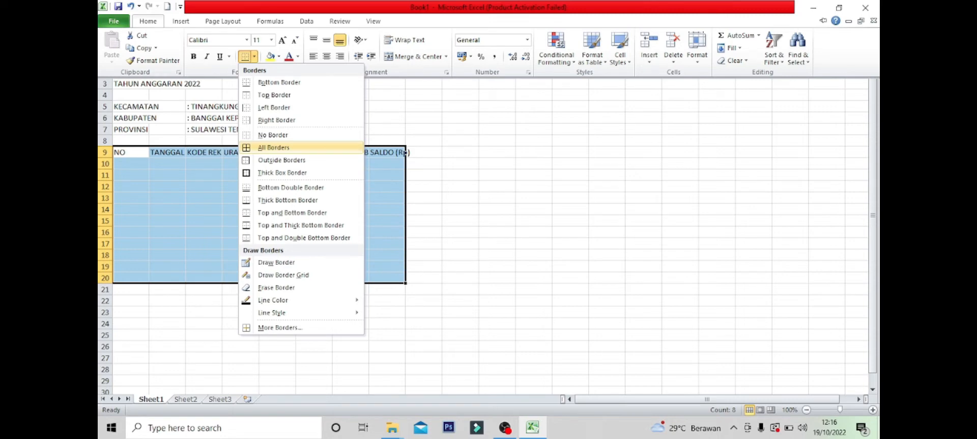
left_click(273, 147)
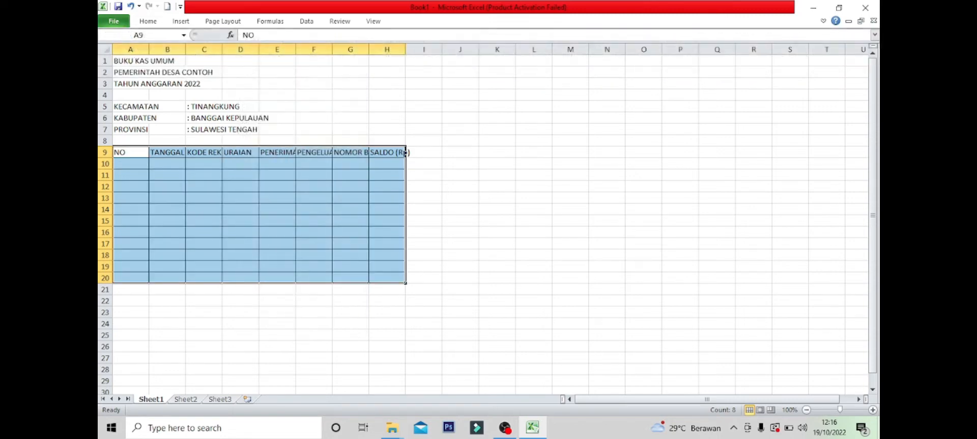
left_click(459, 186)
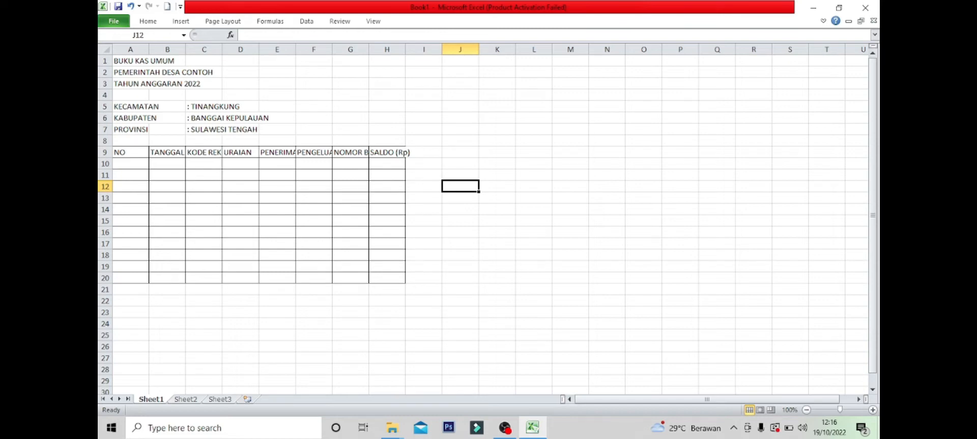
Step: Widen columns B to H equally to about twice their width so the table headings fit
left_click_drag(168, 49, 405, 153)
left_click_drag(186, 49, 222, 49)
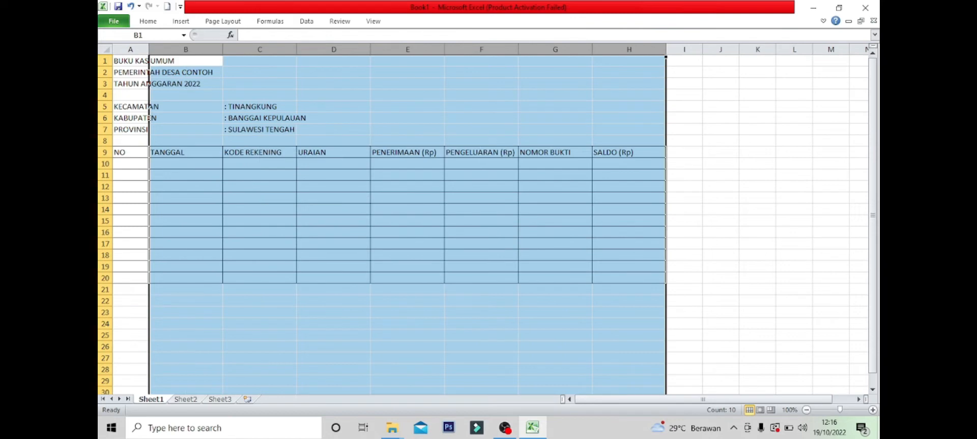
left_click(555, 232)
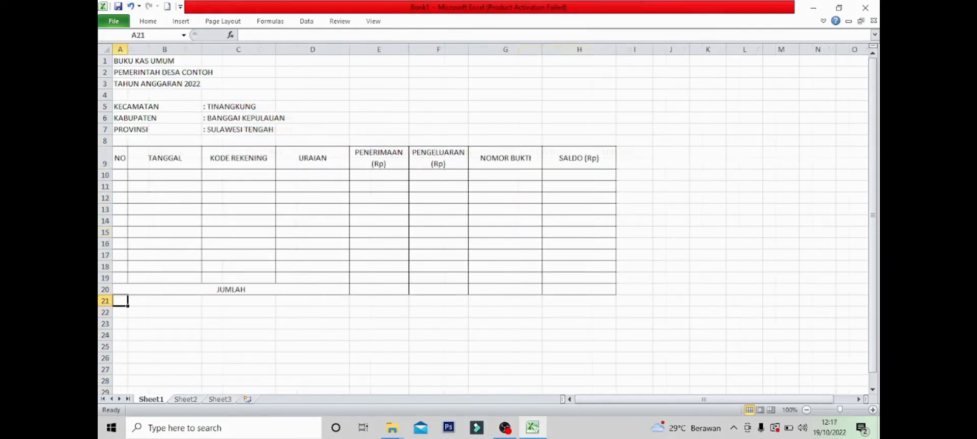
Step: Fill the table header row A9:H9 with a light blue theme colour
left_click_drag(120, 157, 579, 158)
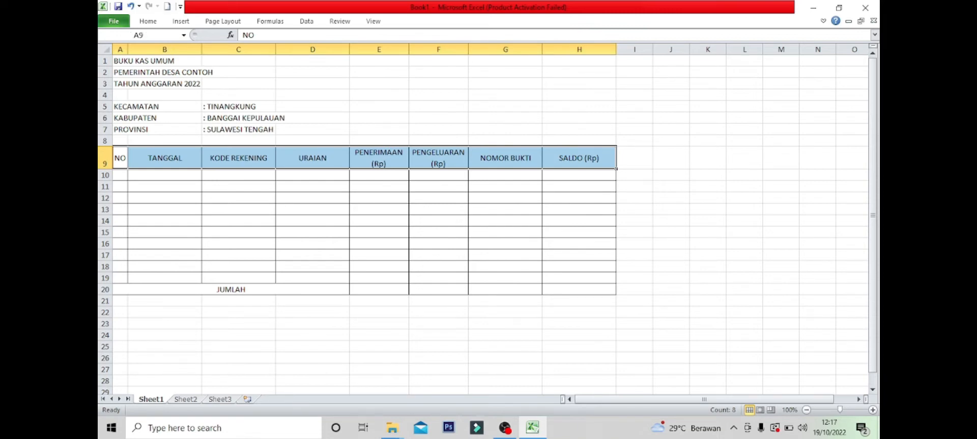
left_click(148, 21)
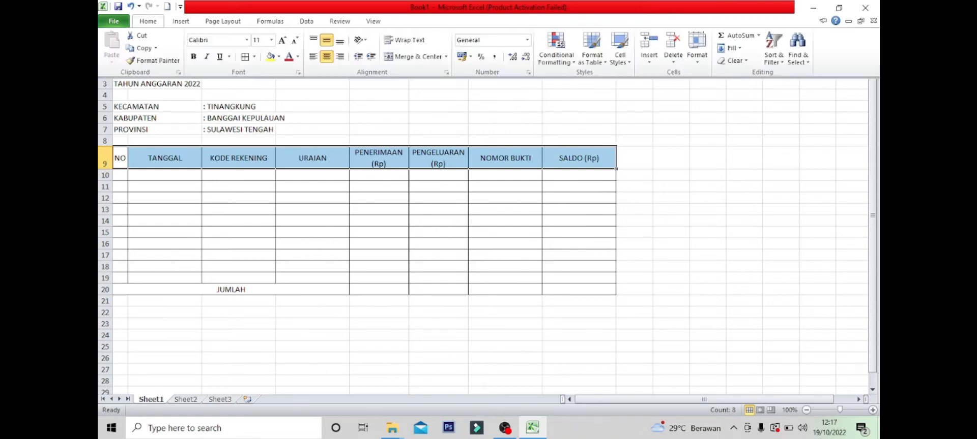
left_click(279, 56)
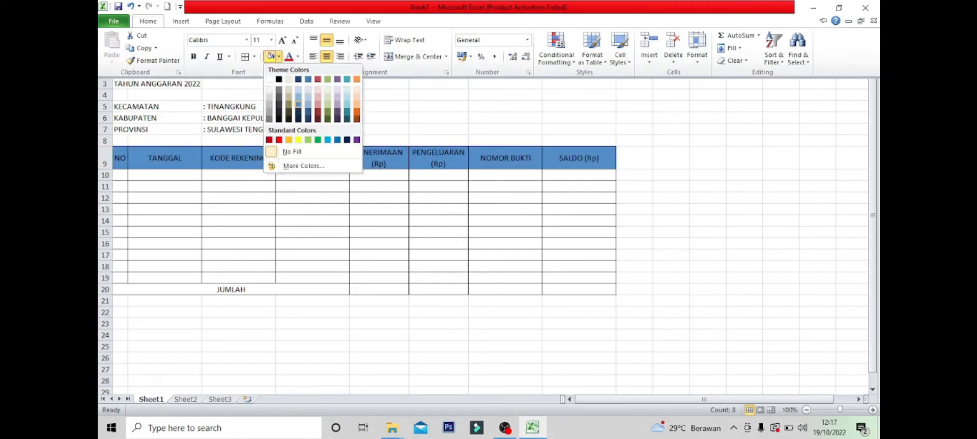
left_click(298, 97)
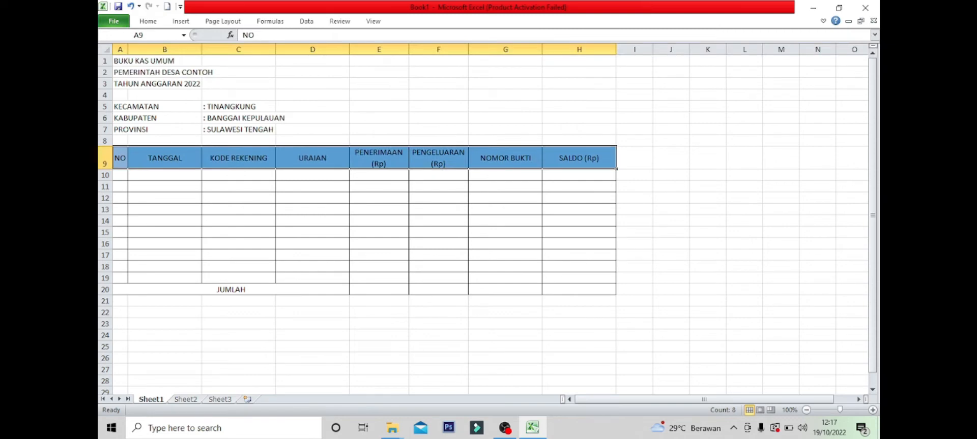
left_click(378, 118)
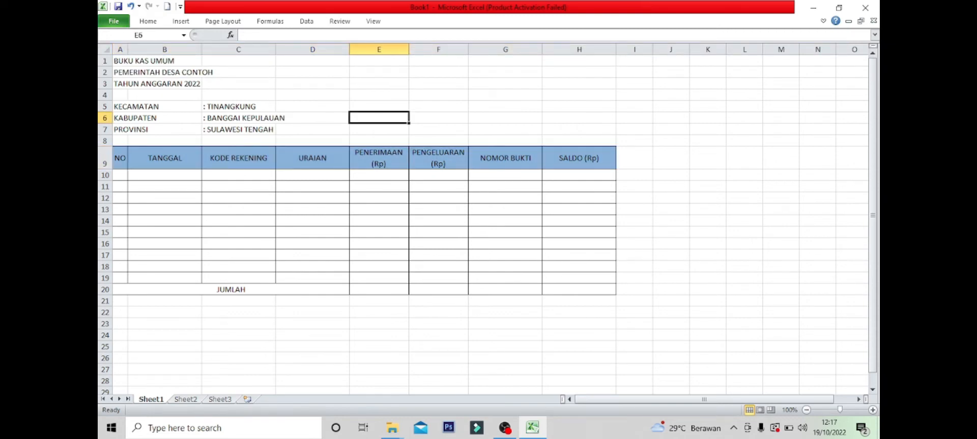
Step: Fill the JUMLAH row from A20 to H20 with a tan colour
left_click_drag(231, 290, 305, 290)
left_click_drag(305, 289, 579, 290)
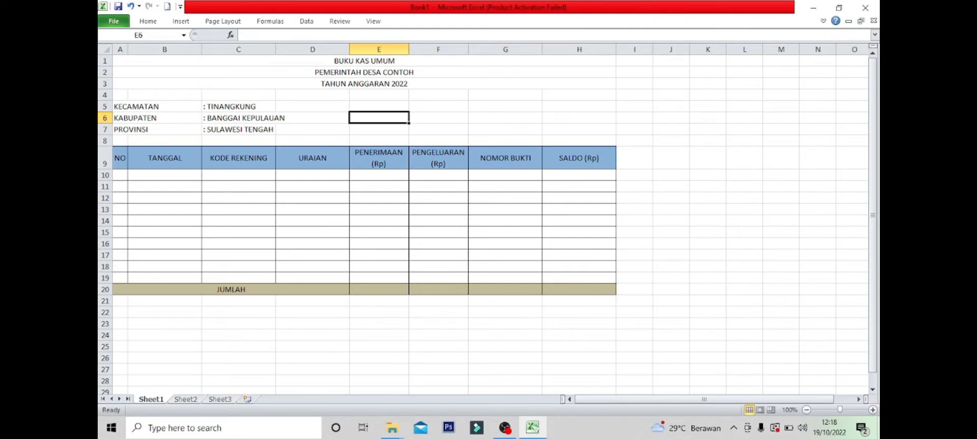
Step: Make the text in A1:H9 bold, from the titles to the table headings, as well as the JUMLAH label
left_click_drag(264, 61, 305, 158)
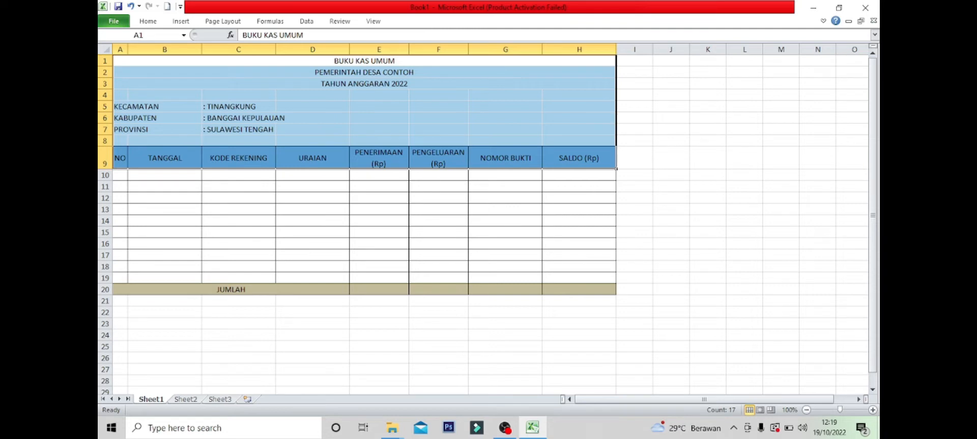
key("ctrl+b")
left_click(671, 158)
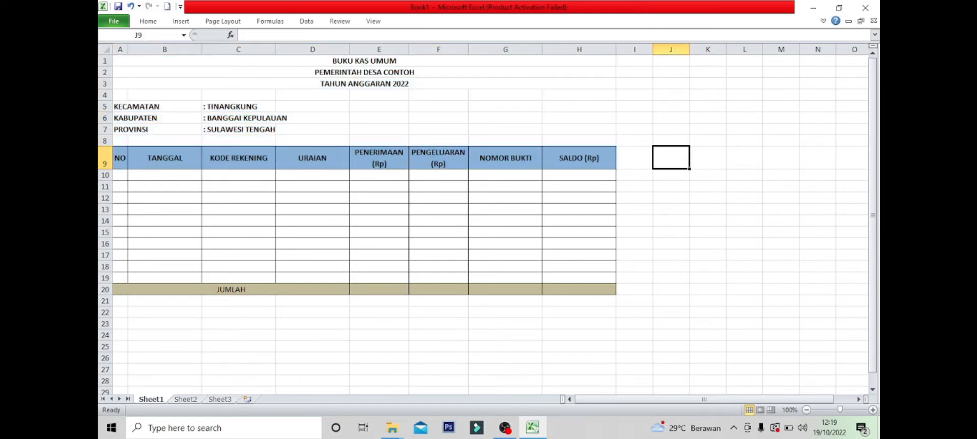
left_click(347, 290)
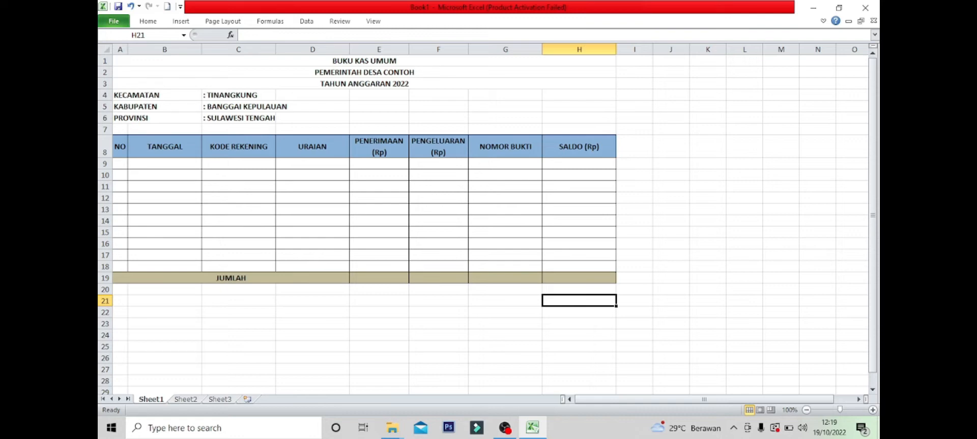
Step: Start the first cash book entry in row 9 with number 1 and the date 5 Januari 2022
left_click(120, 164)
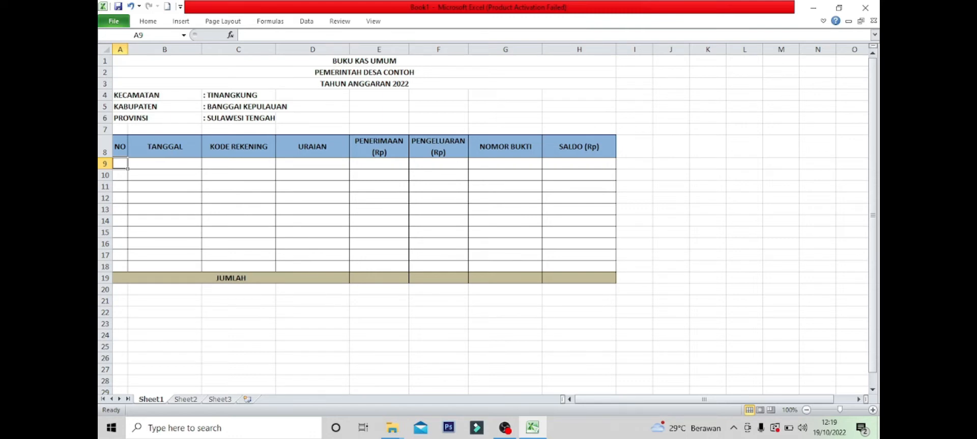
type("1")
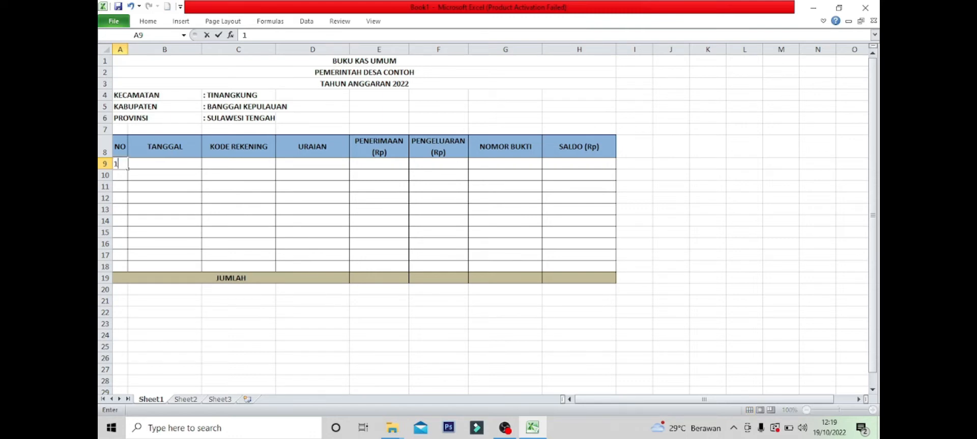
key("Tab")
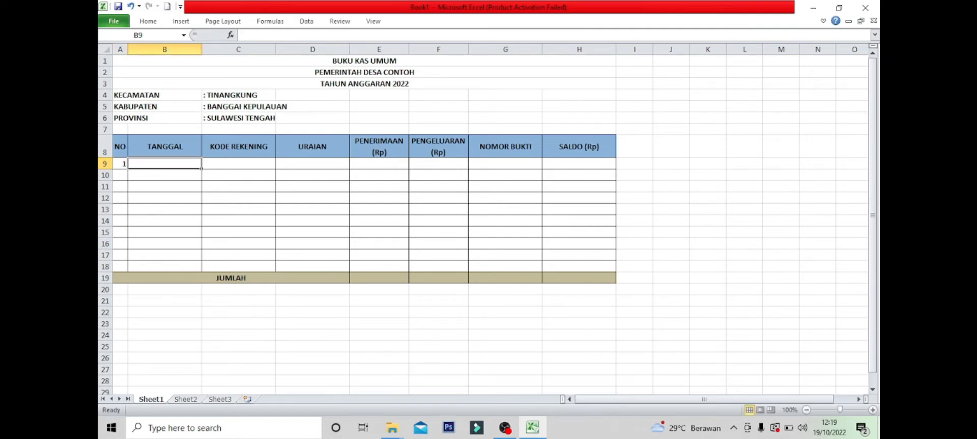
type("5 Januari 2022")
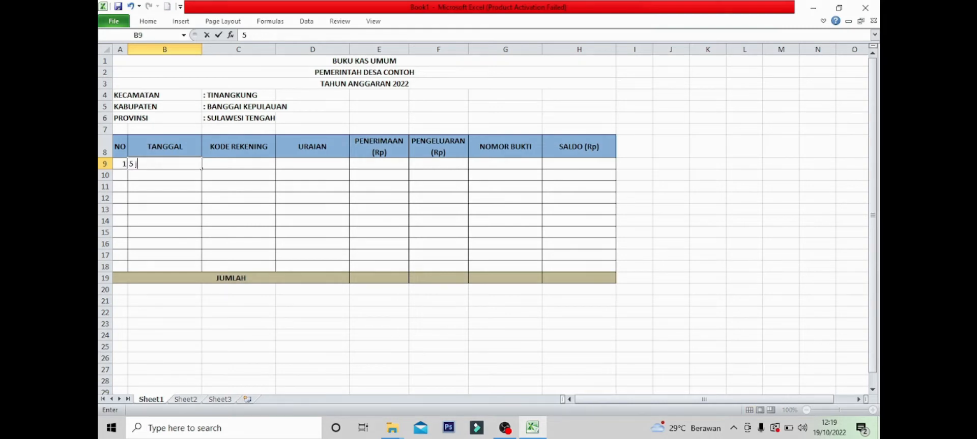
key("Tab")
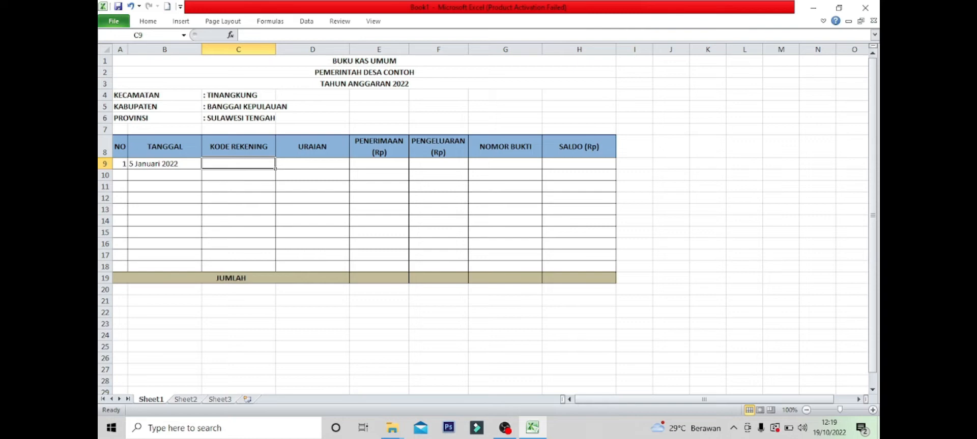
Step: Enter the description "Terima transfer DD tahap I" and a receipt amount of 300000000 in row 9, leaving the account code blank
key("Right")
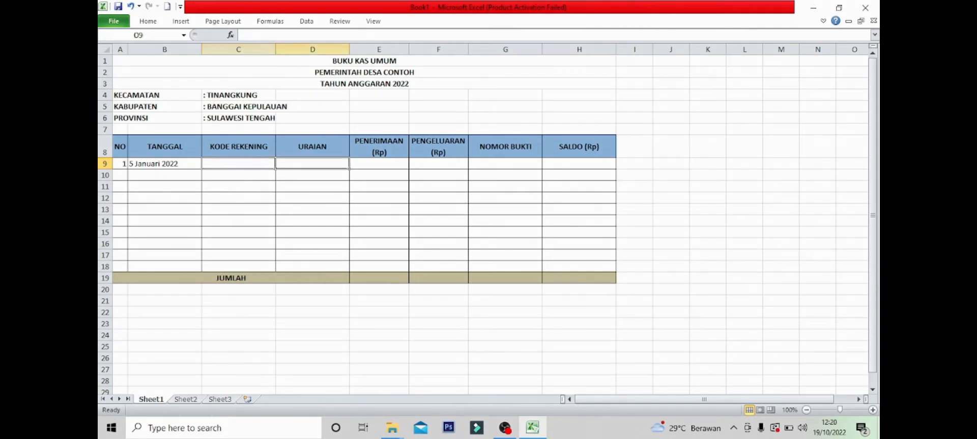
key("Left")
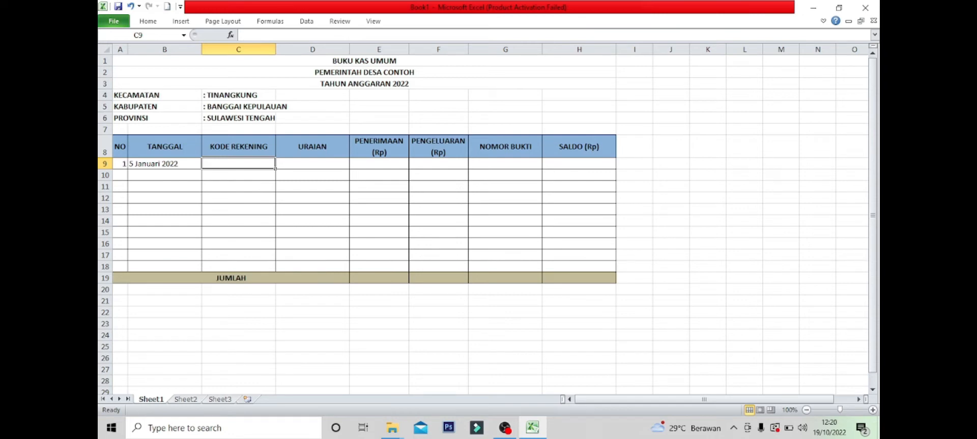
key("Right")
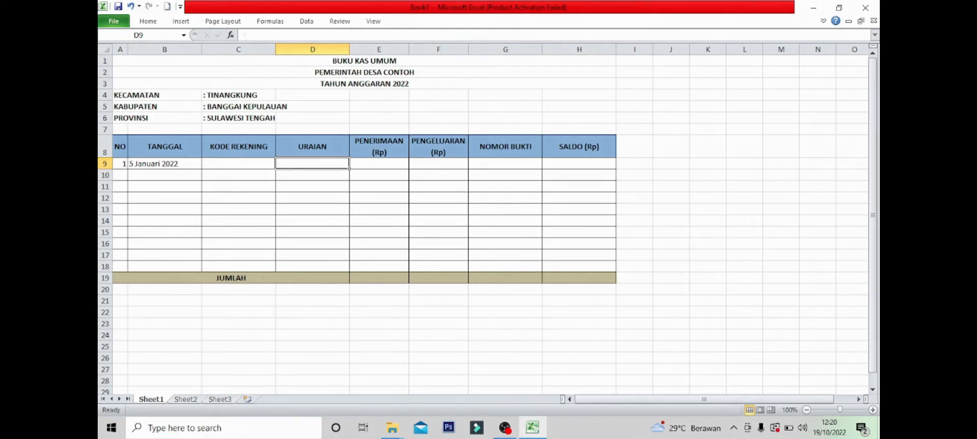
type("Terima transfer DD tahap I")
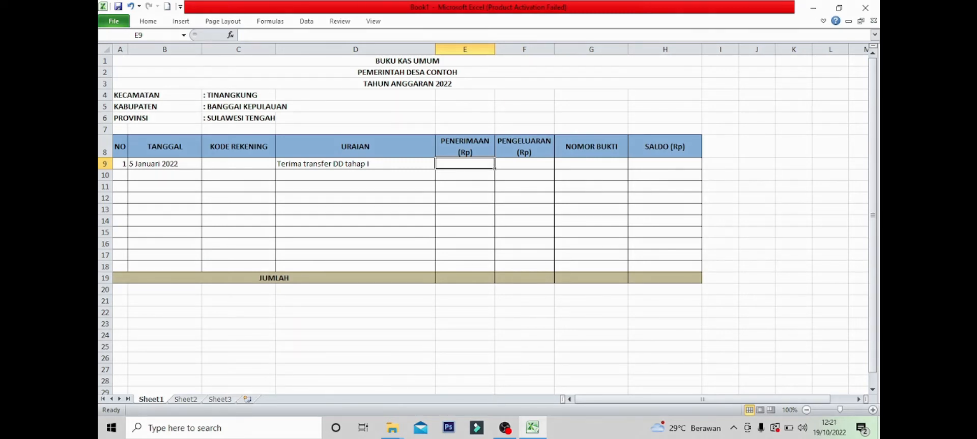
type("3000000")
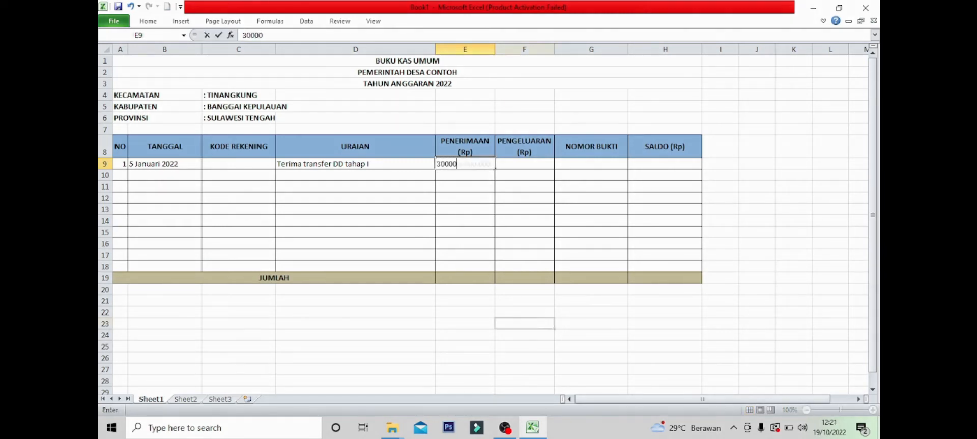
type("00")
Step: Set the first balance in H9 equal to the receipt amount with the formula =E9
left_click(664, 164)
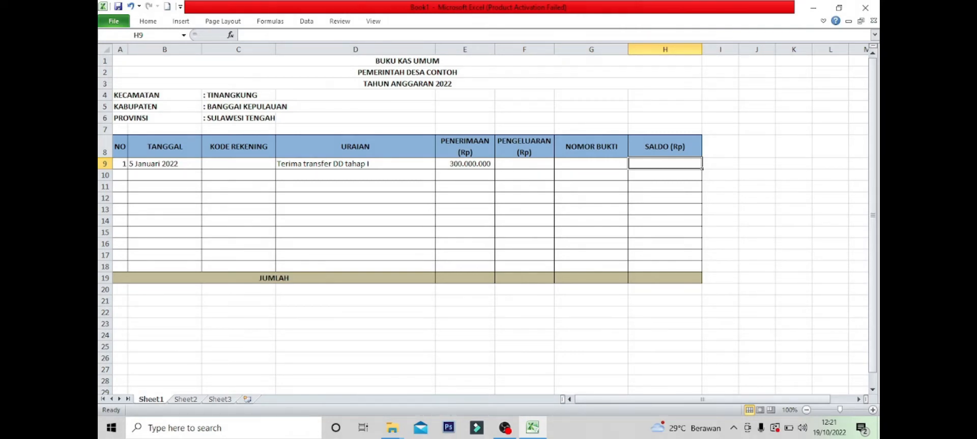
type("=")
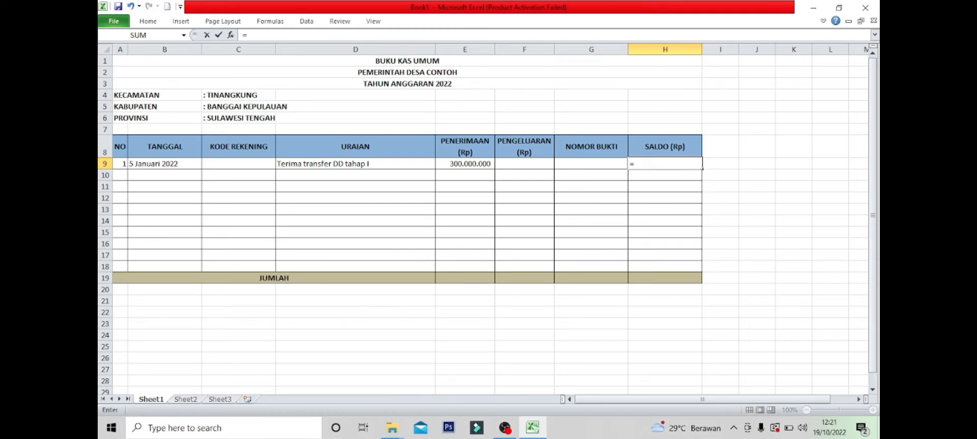
left_click(465, 163)
key("Return")
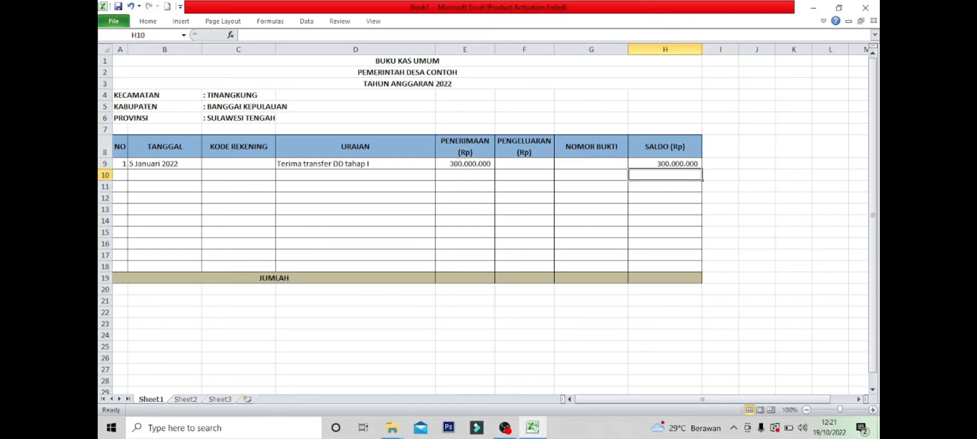
left_click(465, 164)
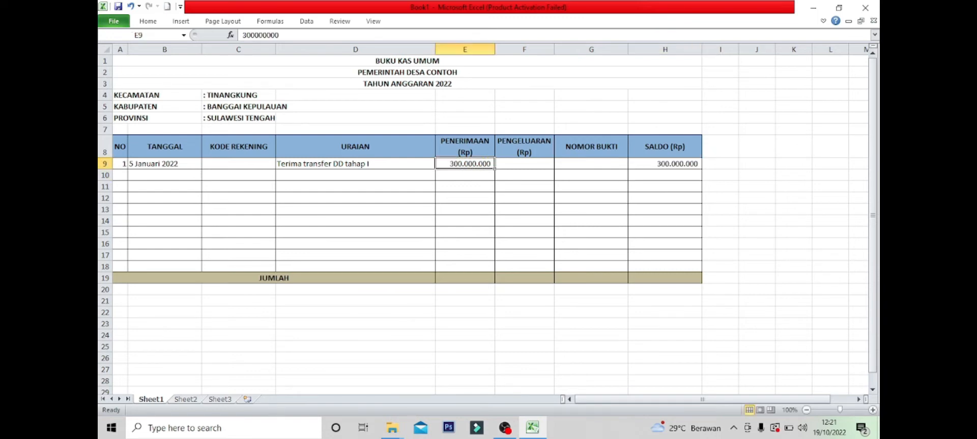
left_click(664, 163)
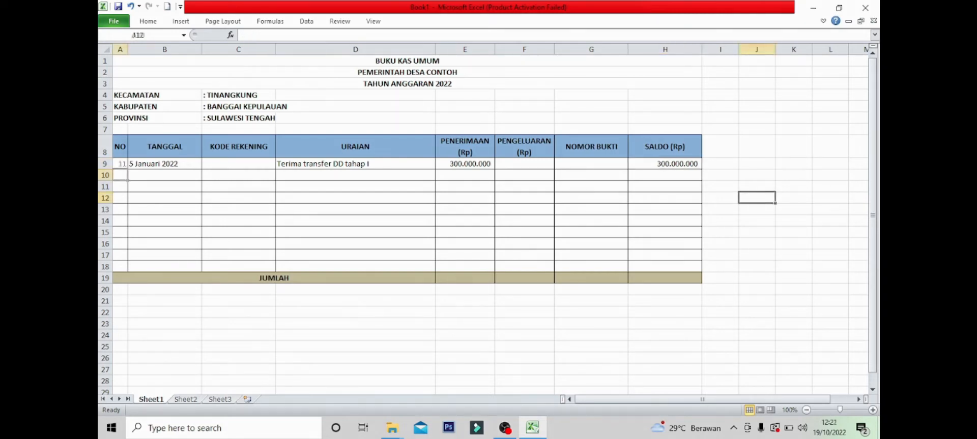
Step: Fill row 10 with number 2, the date 10 Januari 2022 and the description "Pembelian Semen 100 Zak @ Rp80.000"
left_click(126, 176)
type("2")
key("Tab")
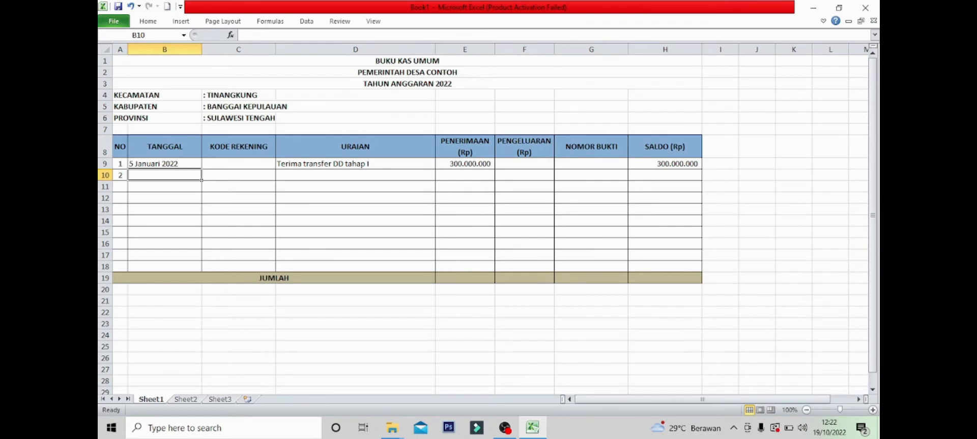
type("10 Januari 2022")
key("Tab")
key("Tab")
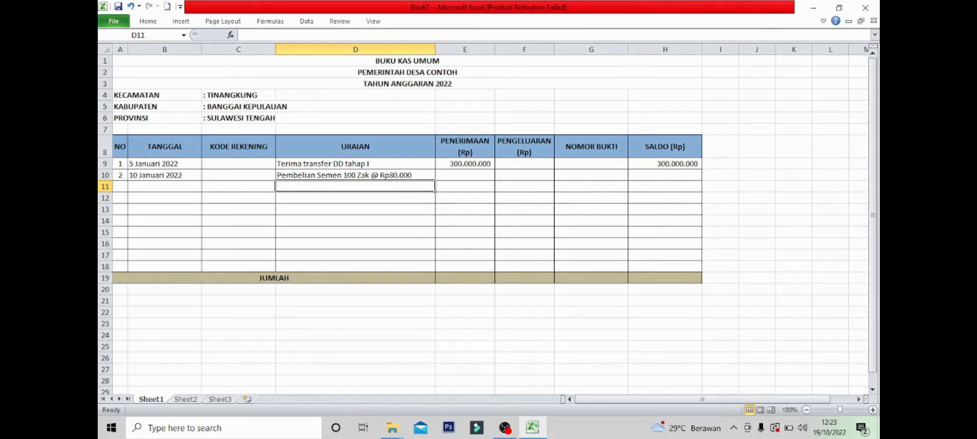
Step: Enter 8000000 as the expenditure in F10 and 1 as the receipt number in G10
left_click(523, 175)
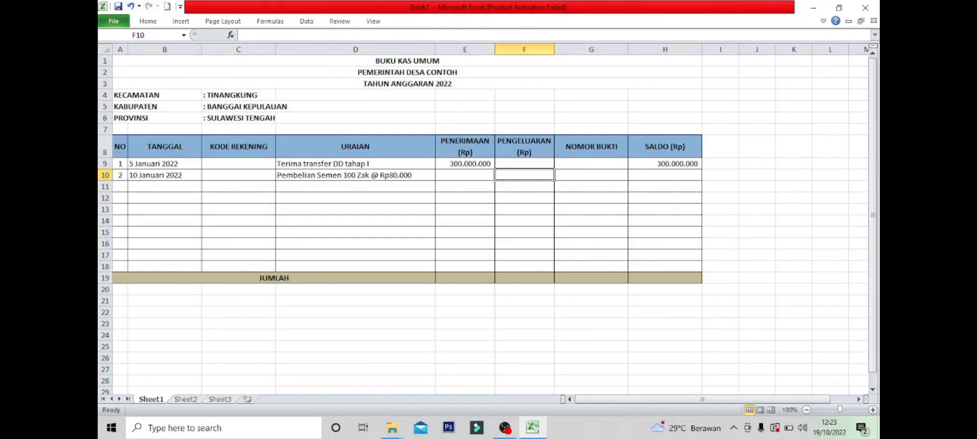
type("8")
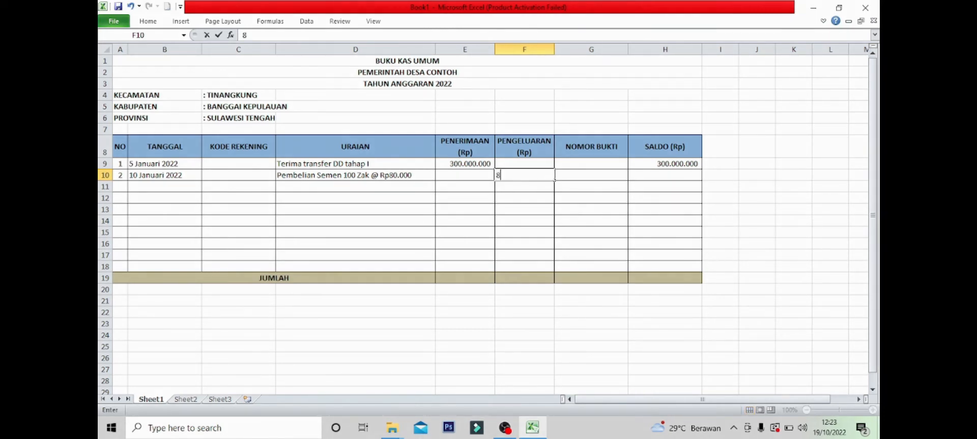
type("000000")
key("Return")
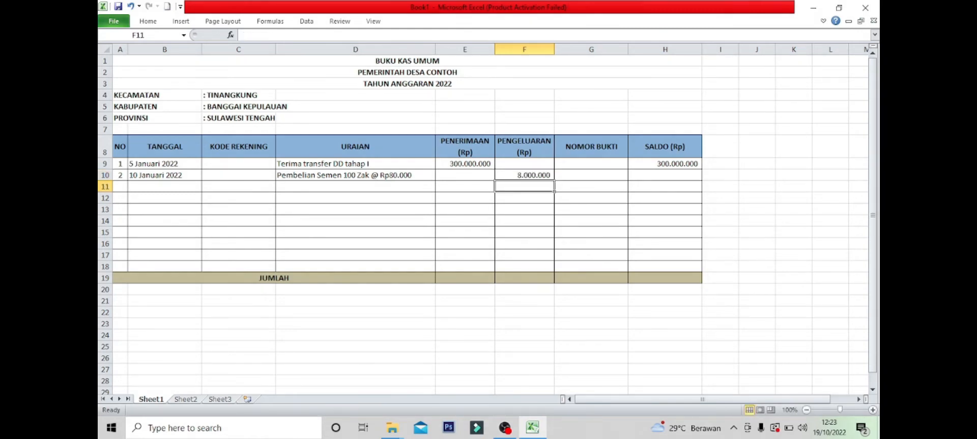
left_click(591, 164)
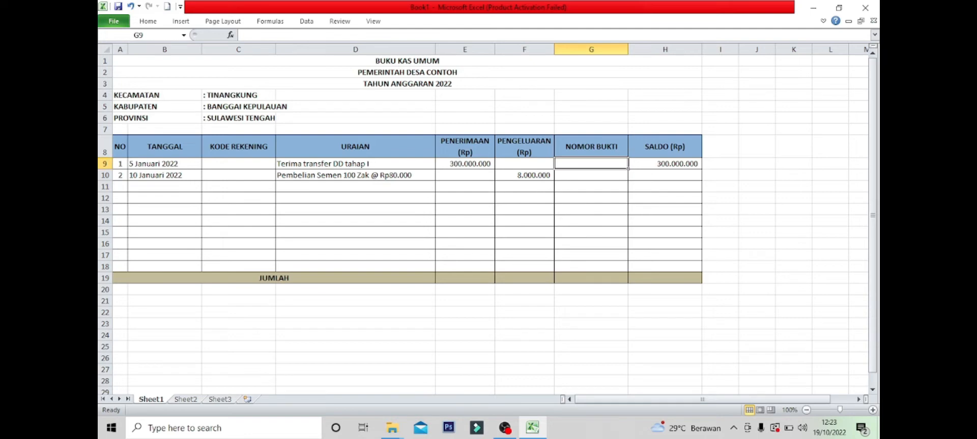
left_click(591, 175)
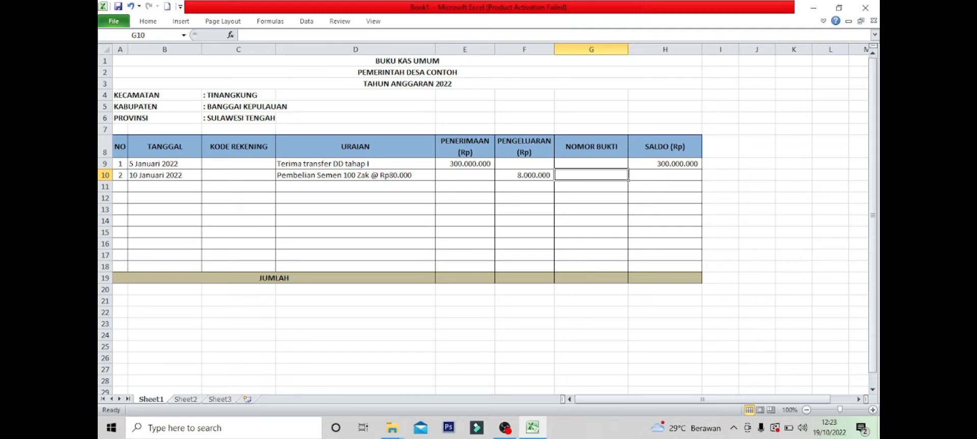
type("1")
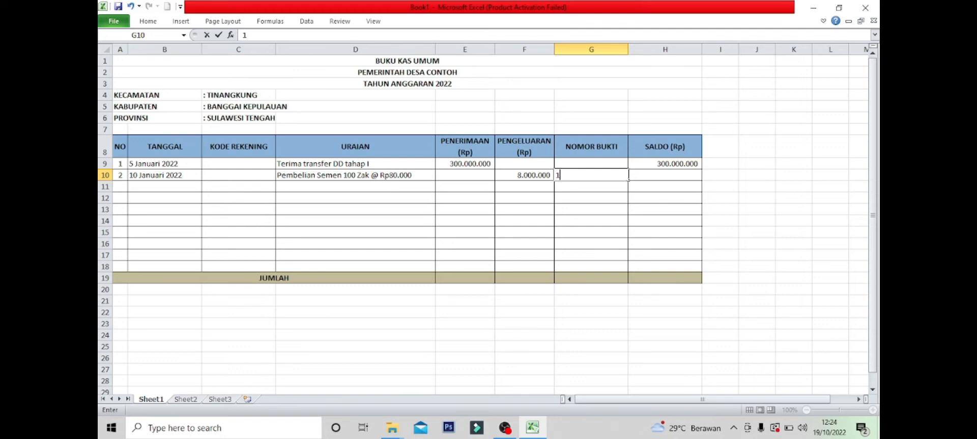
key("Return")
key("Up")
key("Right")
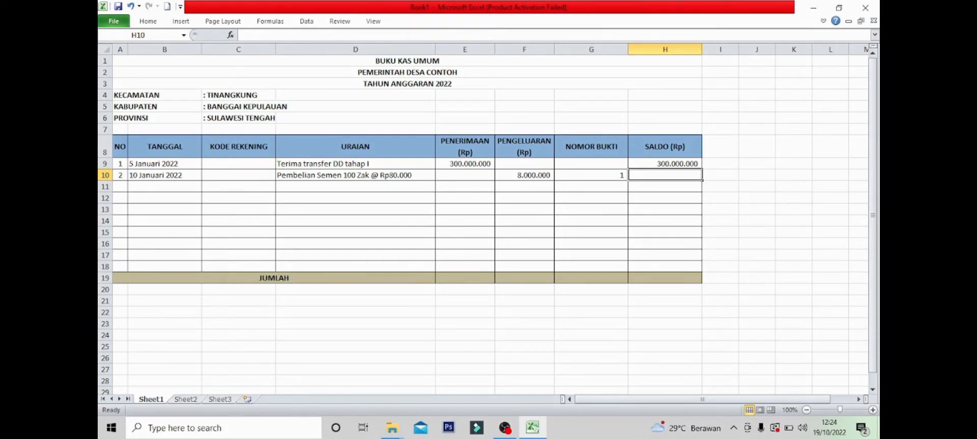
type("=")
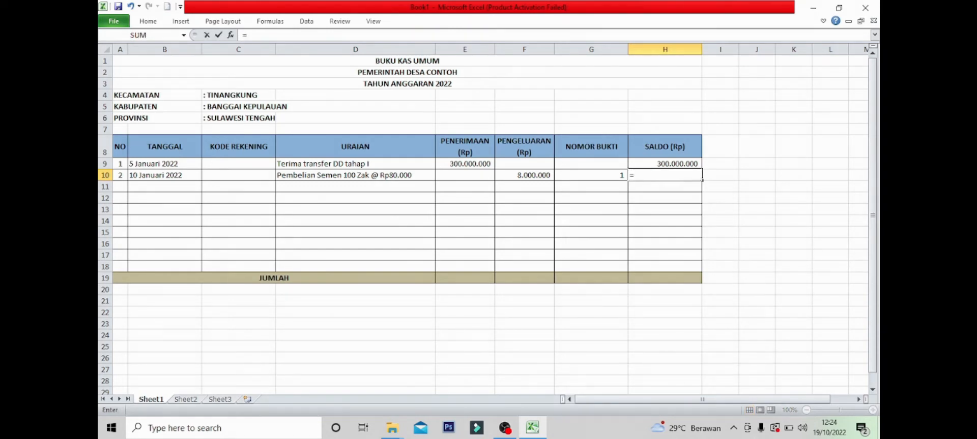
key("Up")
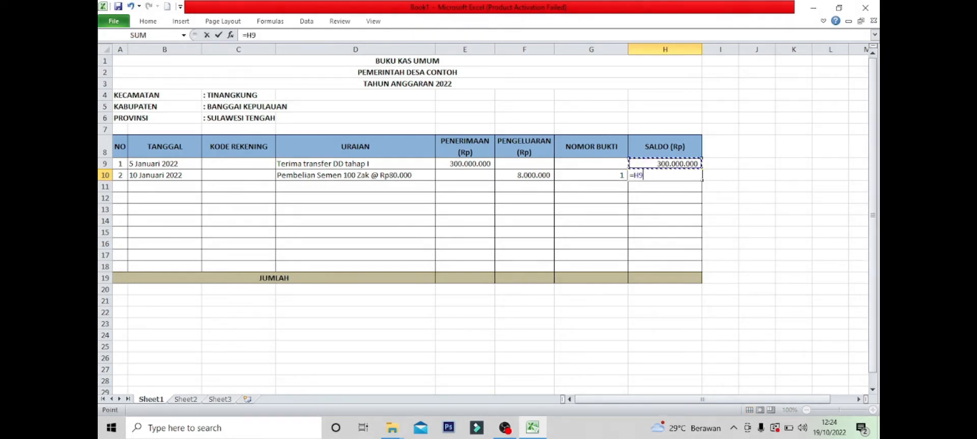
type("-")
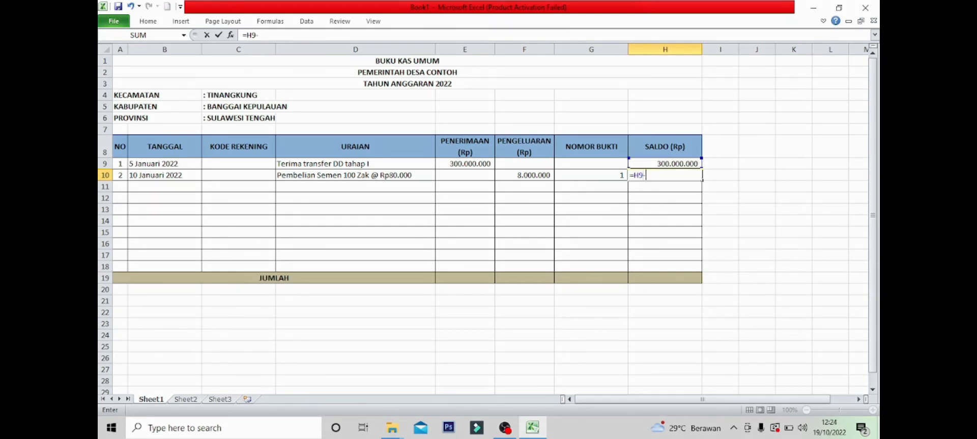
key("BackSpace")
left_click(464, 175)
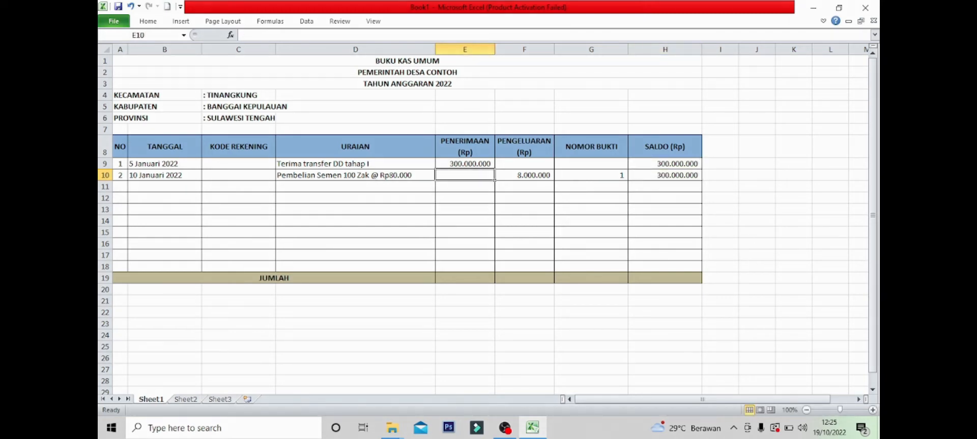
Step: Calculate the running balance in H10 from the previous balance plus receipts minus expenditure, with the formula =H9+E10-F10
left_click(664, 175)
type("=")
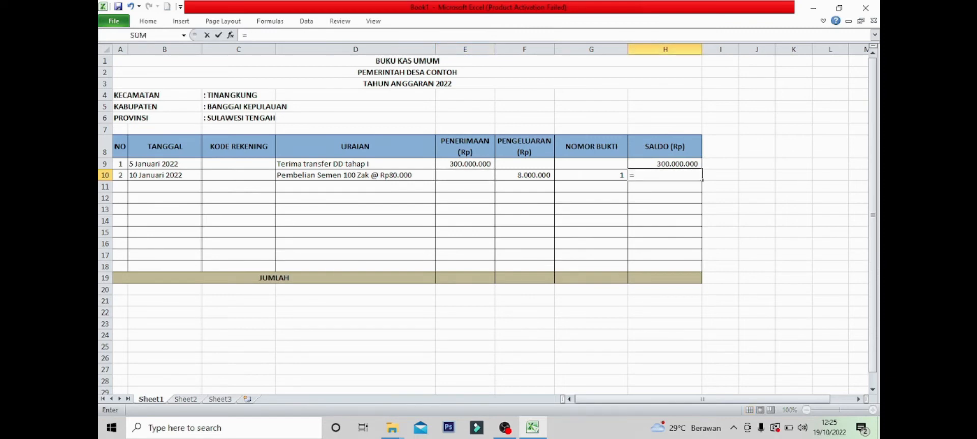
key("Up")
type("+")
left_click(464, 176)
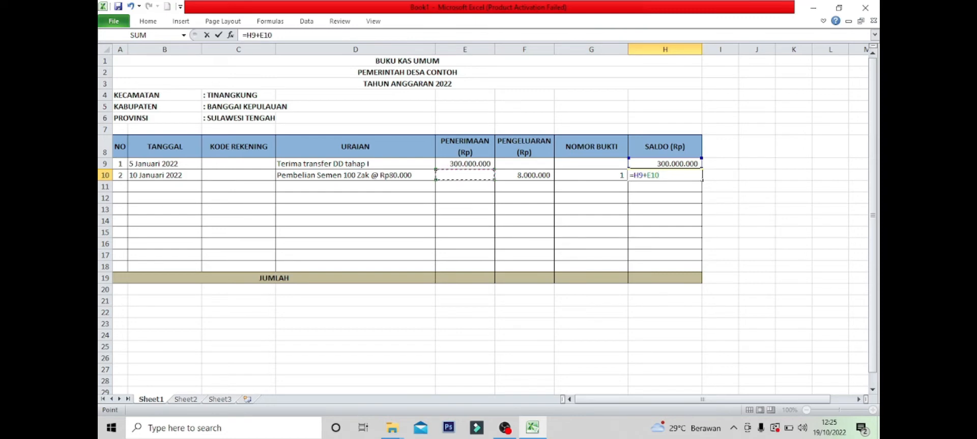
type("-")
left_click(524, 176)
key("Return")
Step: Start the third entry in row 11 with number 3 and the date 15 Januarai 2022
left_click(126, 188)
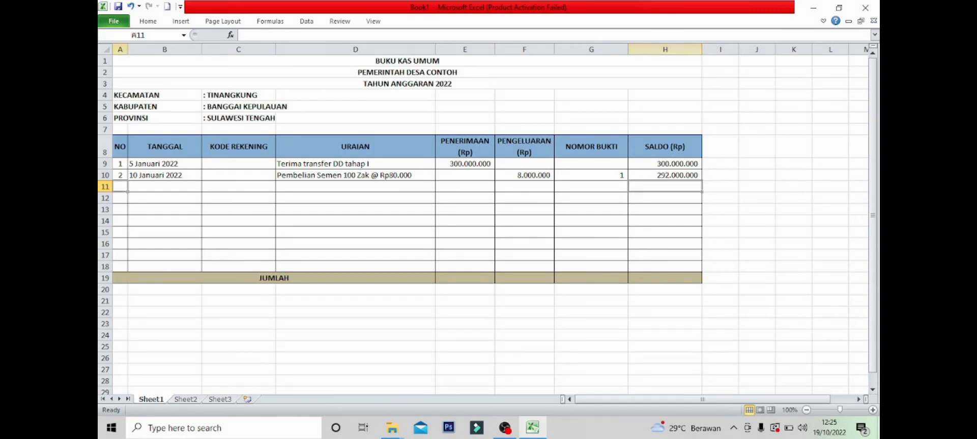
type("3")
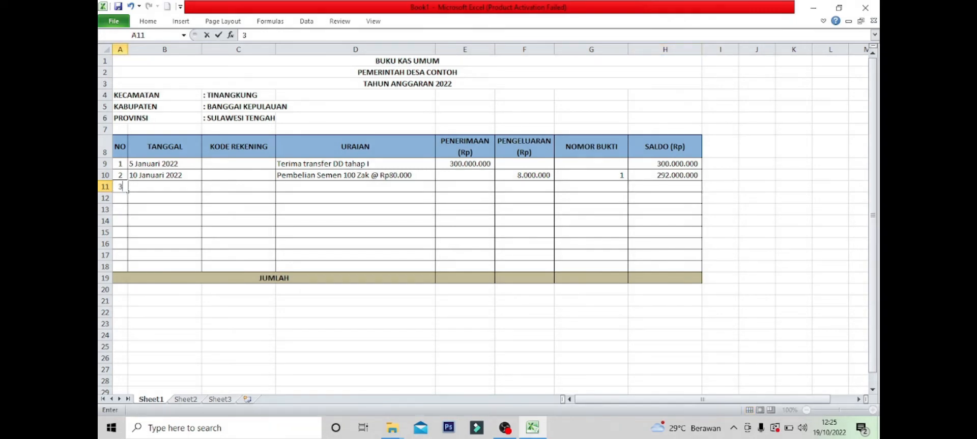
key("Tab")
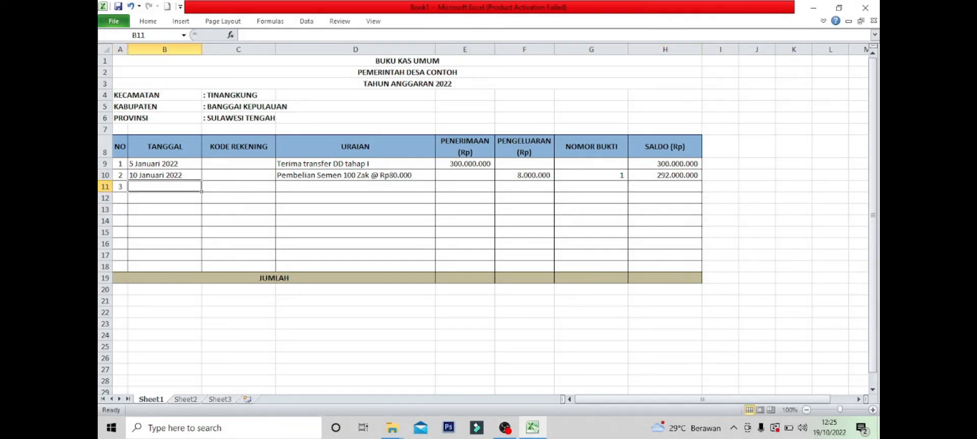
type("15 J")
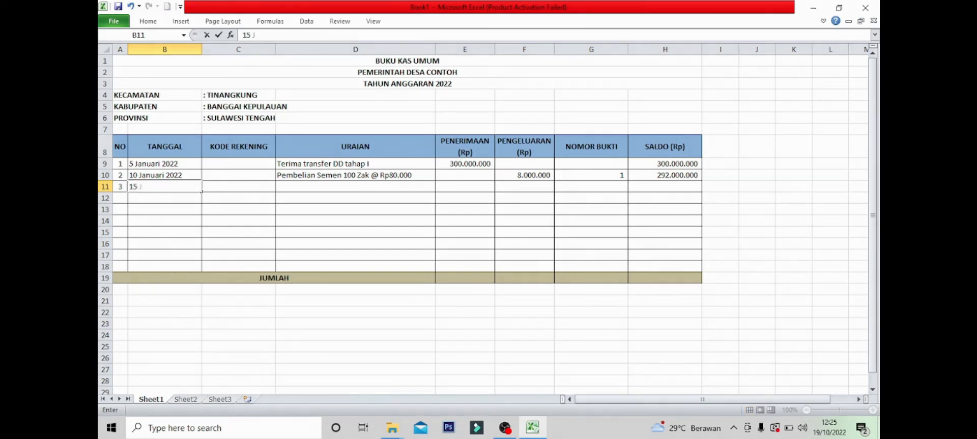
type("anuarai 2022")
key("Tab")
key("Tab")
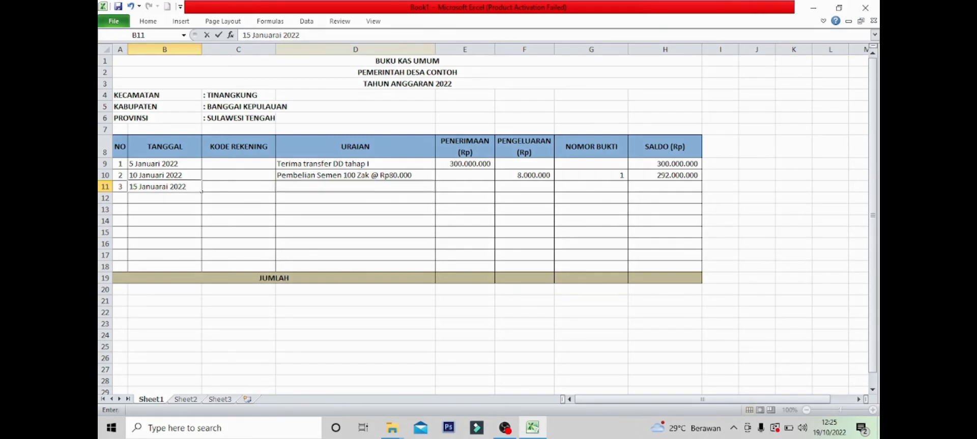
Step: Enter the description "Pembayaran Upah Tukang dan Pekerja" for the third entry in D11
type("Pe")
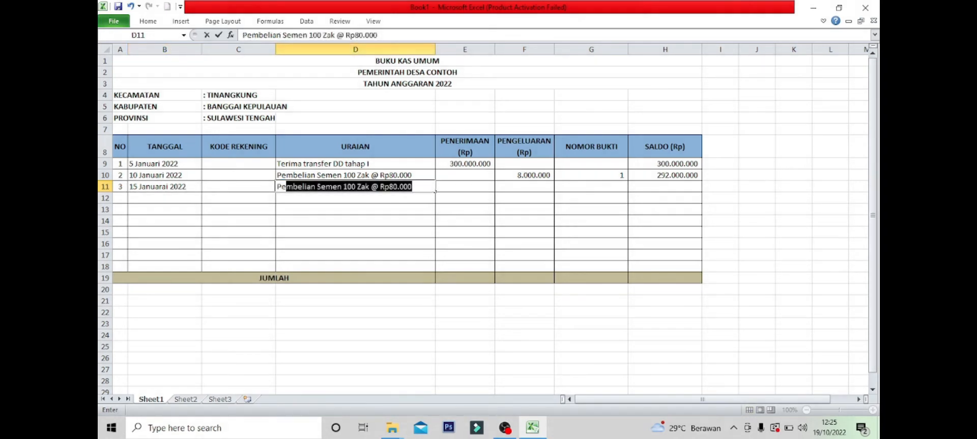
type("mbayaran U")
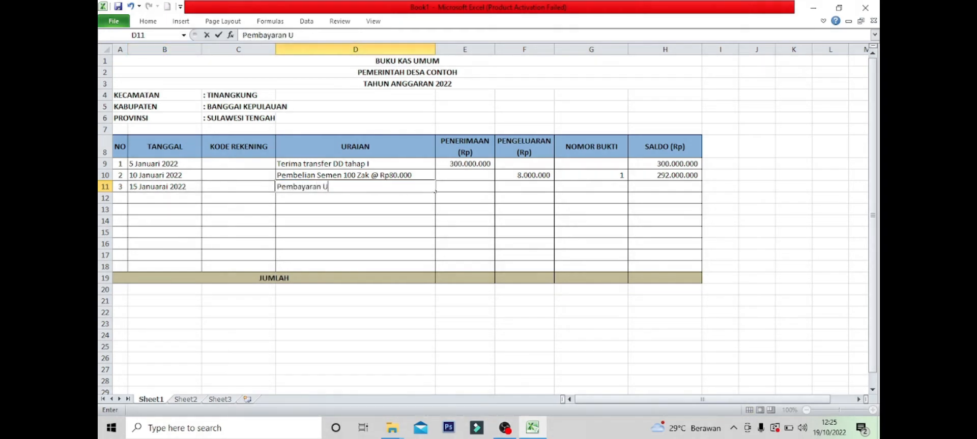
type("pah Tukan")
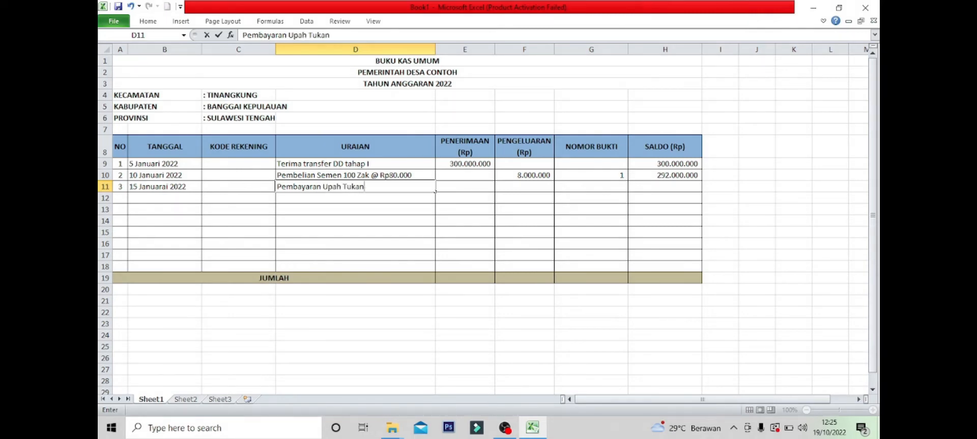
type("g dan Pekerja")
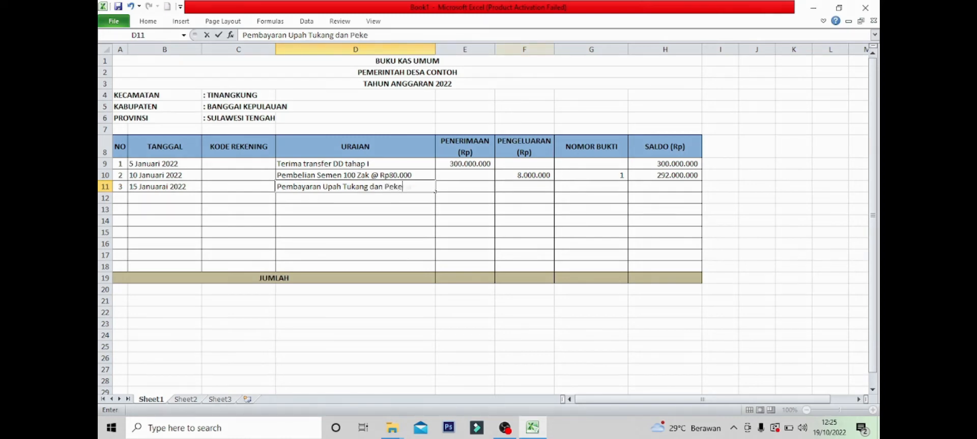
Step: Enter 7000000 as the expenditure in F11 and 2 as the receipt number in G11
left_click(524, 187)
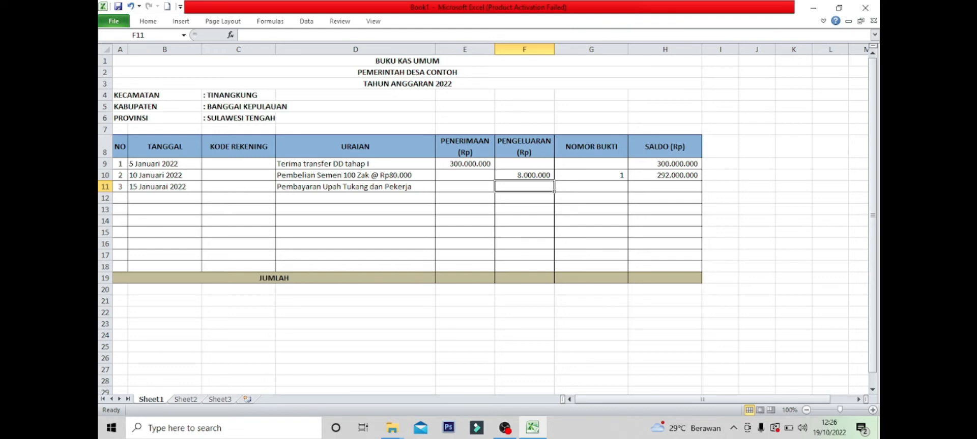
type("7.0")
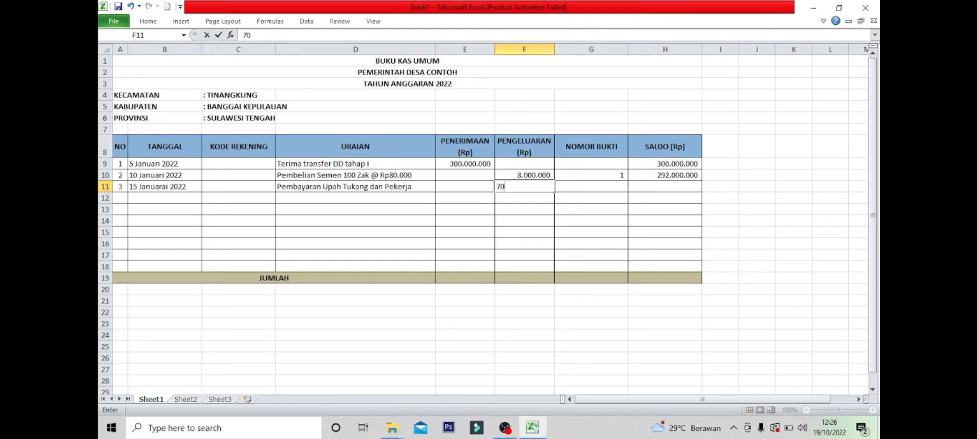
type("00.000")
key("Tab")
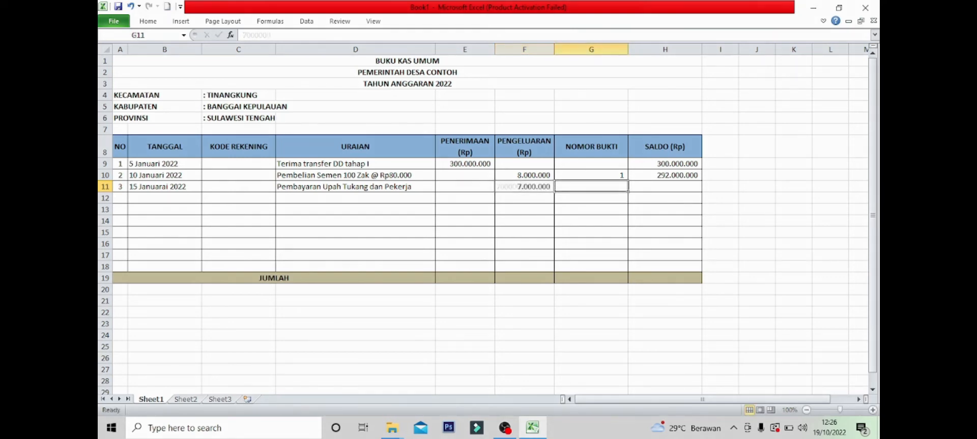
type("2")
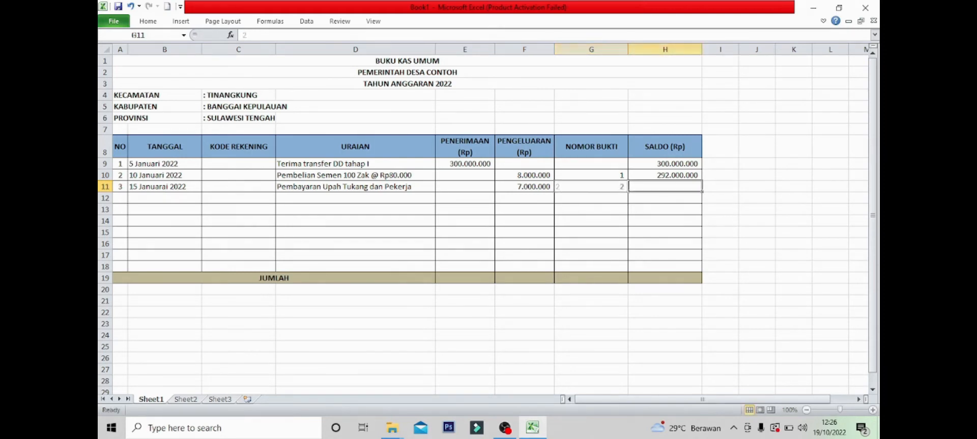
key("Tab")
Step: Copy the running balance formula from H10 down to H11
left_click(665, 175)
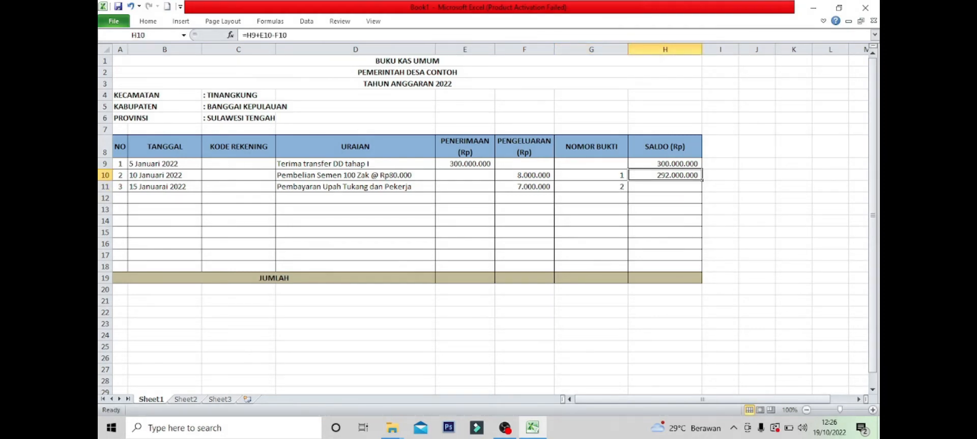
left_click_drag(702, 180, 702, 191)
left_click(711, 199)
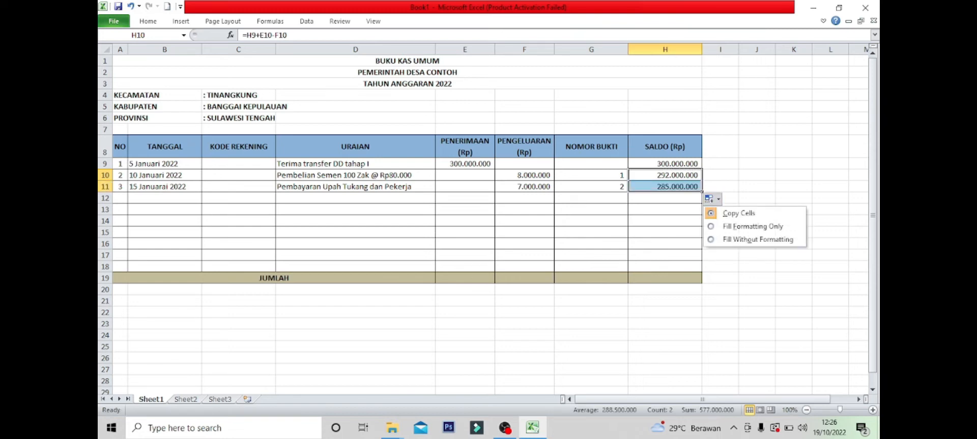
left_click(757, 175)
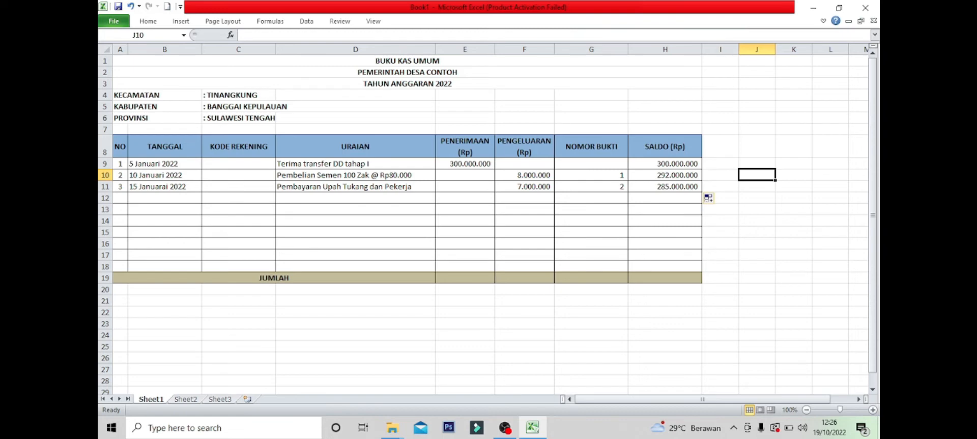
Step: Correct the misspelled month in B11 so the date reads 15 Januari 2022
double_click(166, 187)
key("BackSpace")
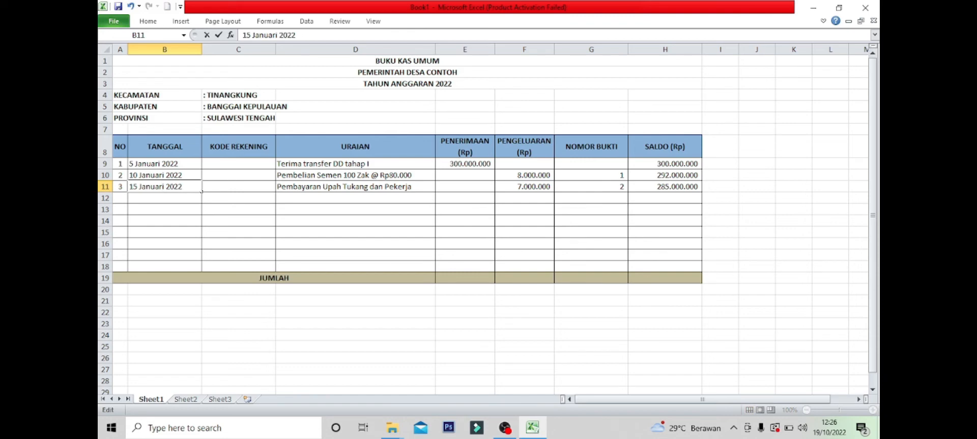
key("Return")
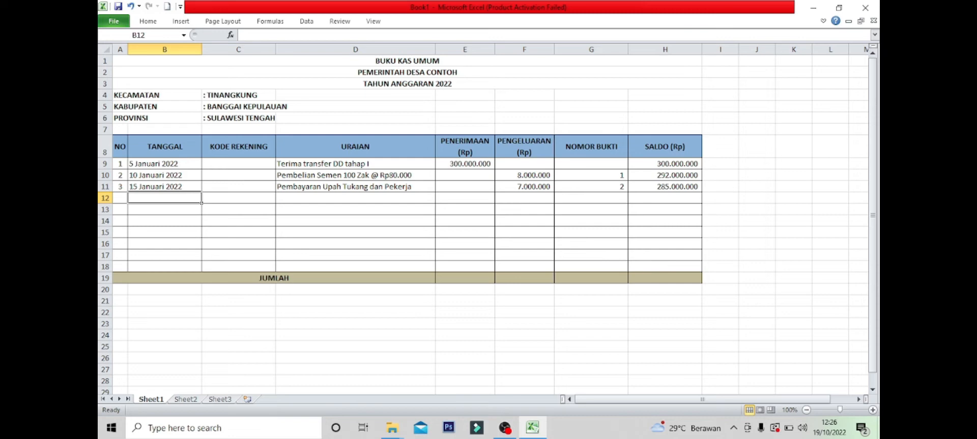
Step: Fill the running balance formula from H11 down through H18
left_click(665, 186)
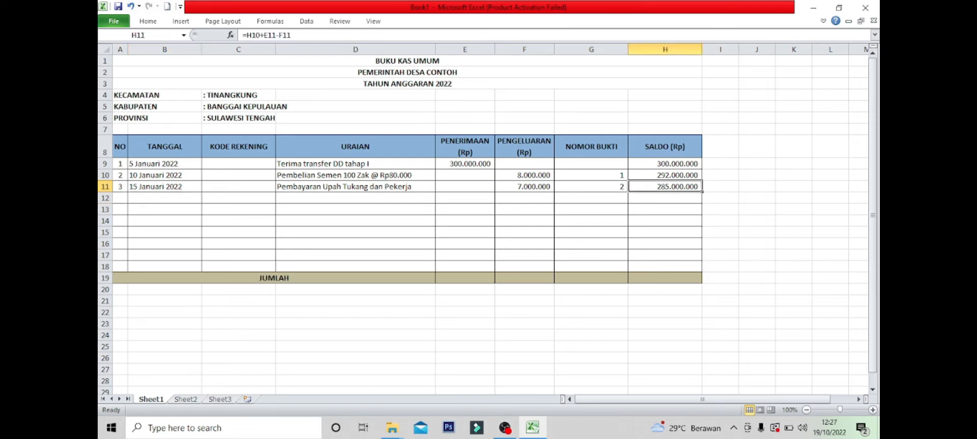
left_click_drag(702, 191, 701, 272)
left_click(756, 198)
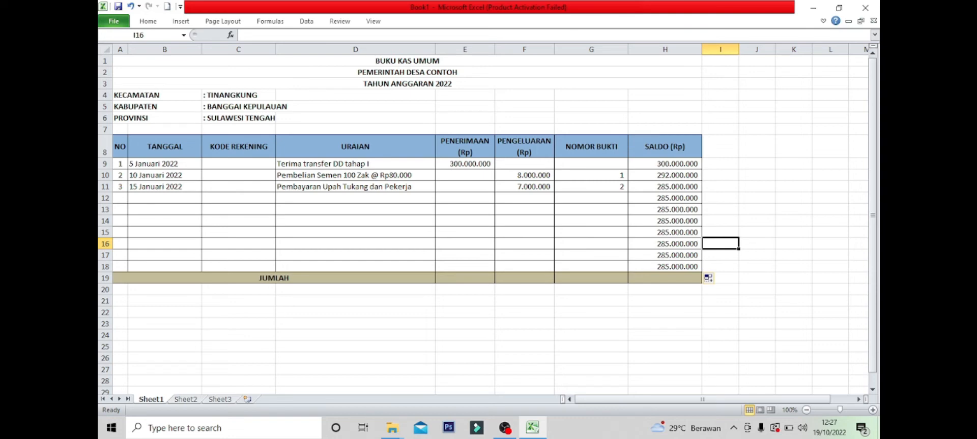
Step: Replace the formula in H12 with an IF whose AND condition tests for blank receipts and expenditure: =if(and(E12="";F12="")
left_click(665, 199)
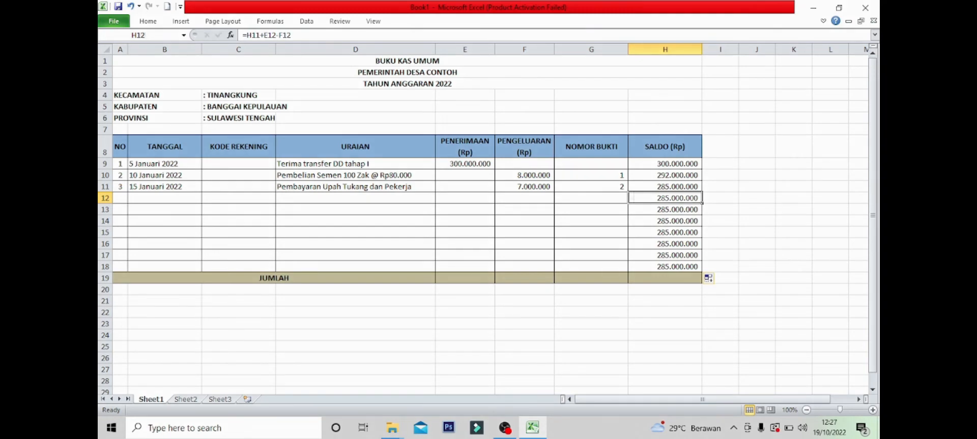
type("=if")
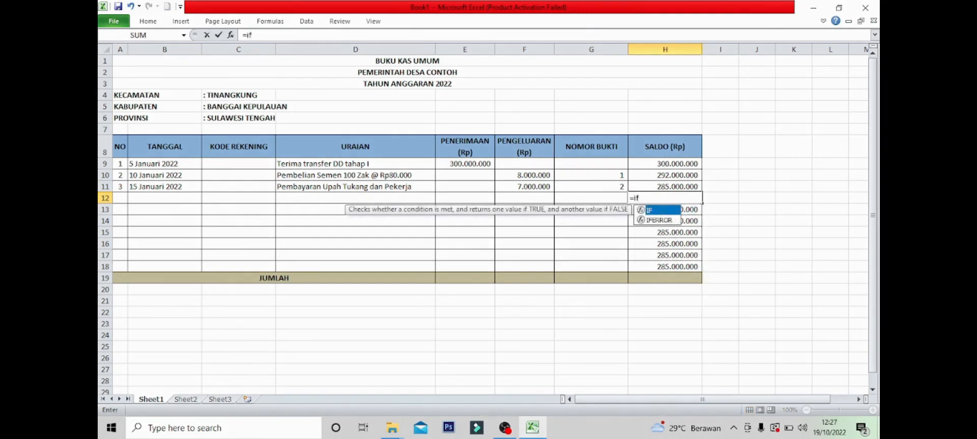
type("(")
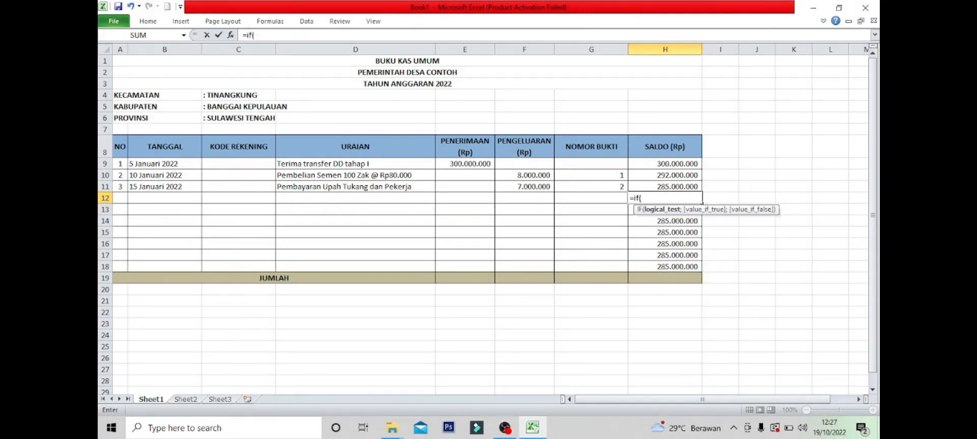
type("and")
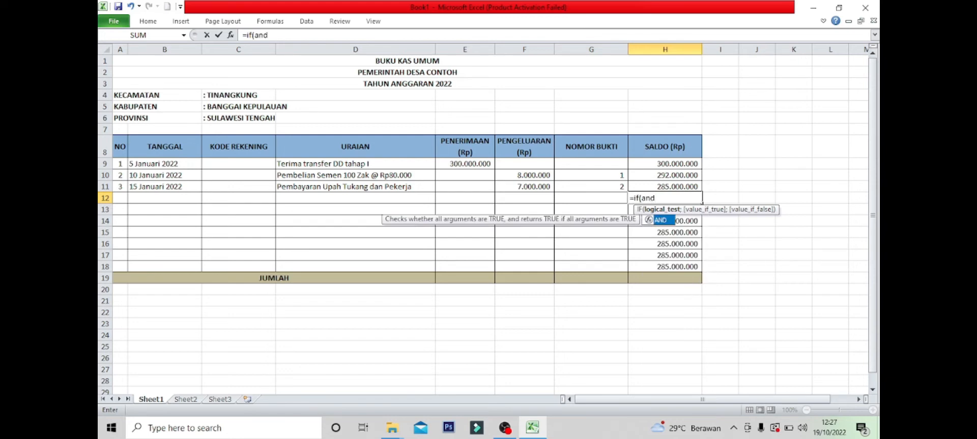
type("(")
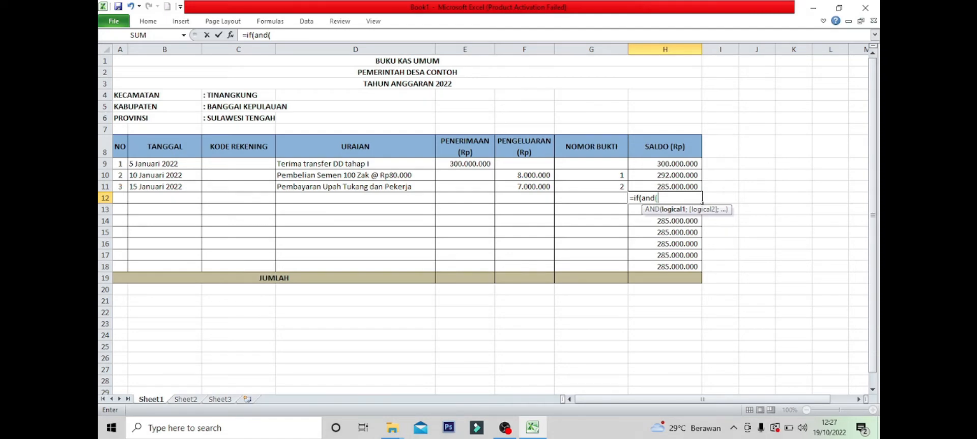
left_click(464, 198)
type("=\"\";")
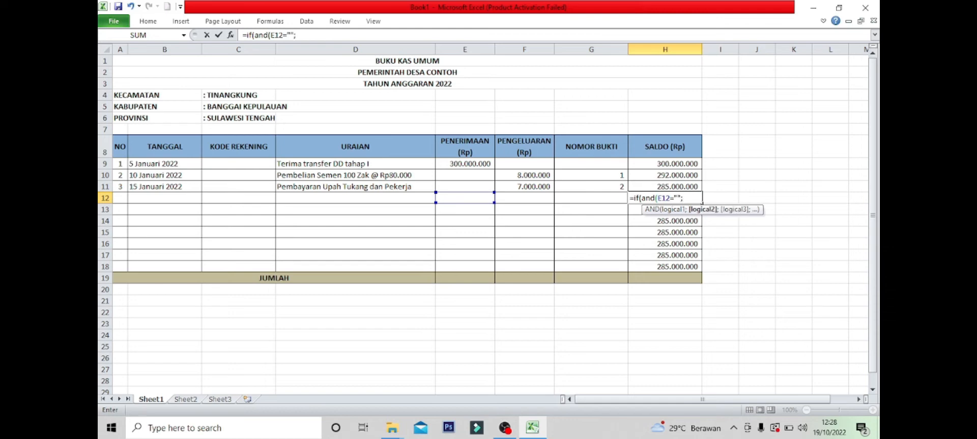
left_click(524, 198)
type("=\"\")")
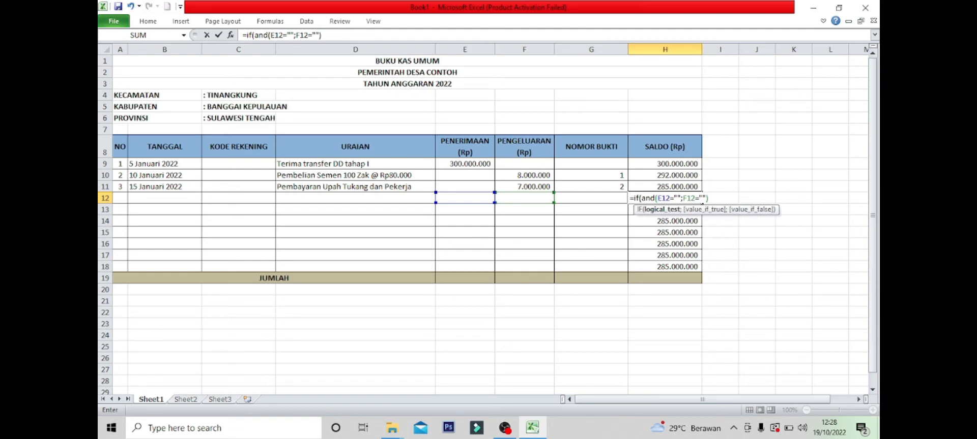
Step: Complete the IF formula in H12 to return "" when the condition is true and H11+E12-F12 otherwise
type(";")
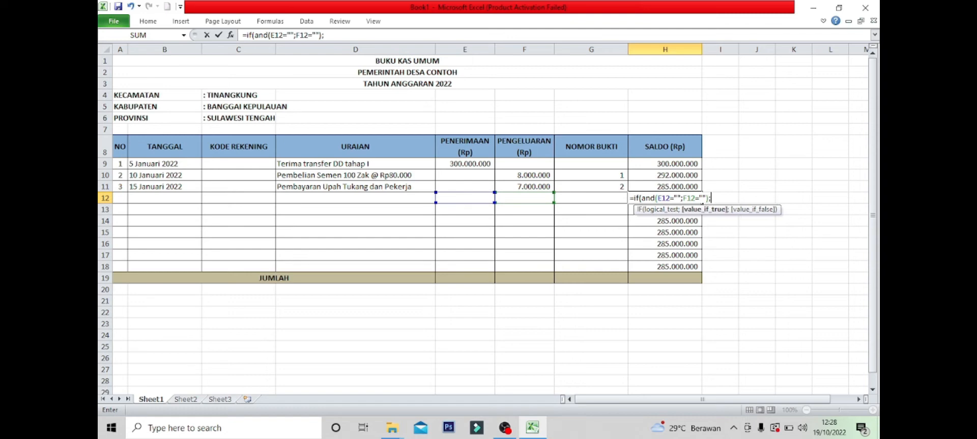
type("\"\";")
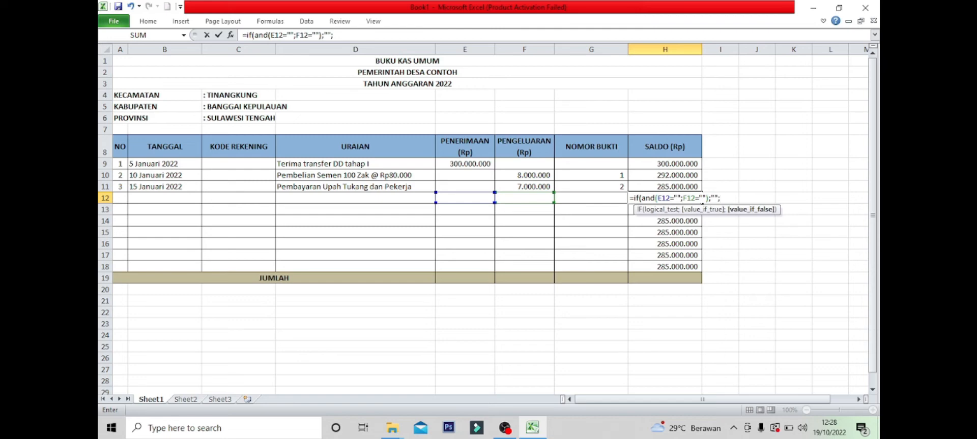
key("Up")
type("+")
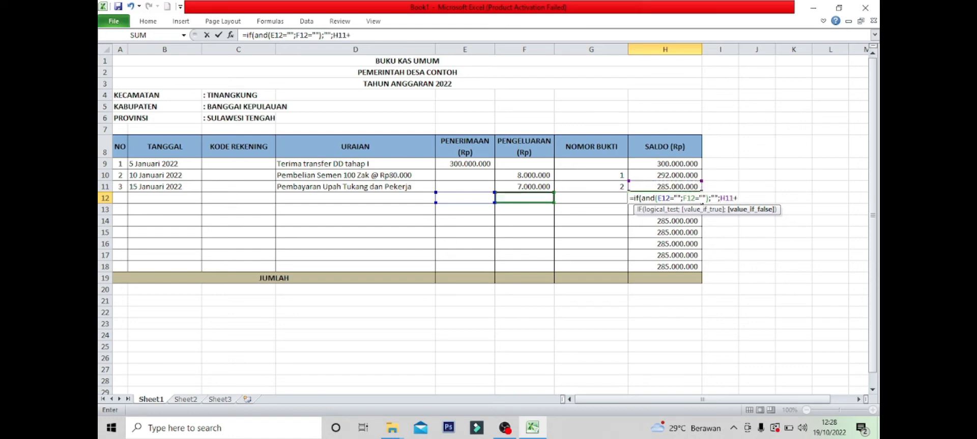
left_click(465, 198)
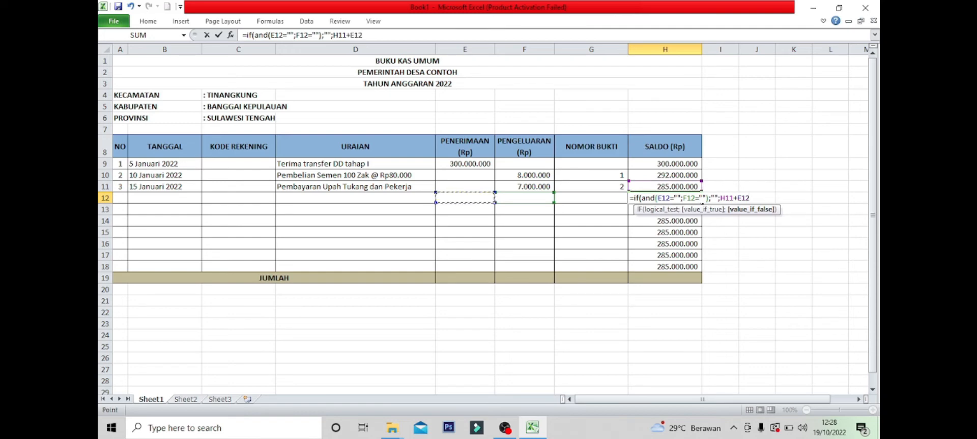
type("-")
left_click(524, 198)
type(")")
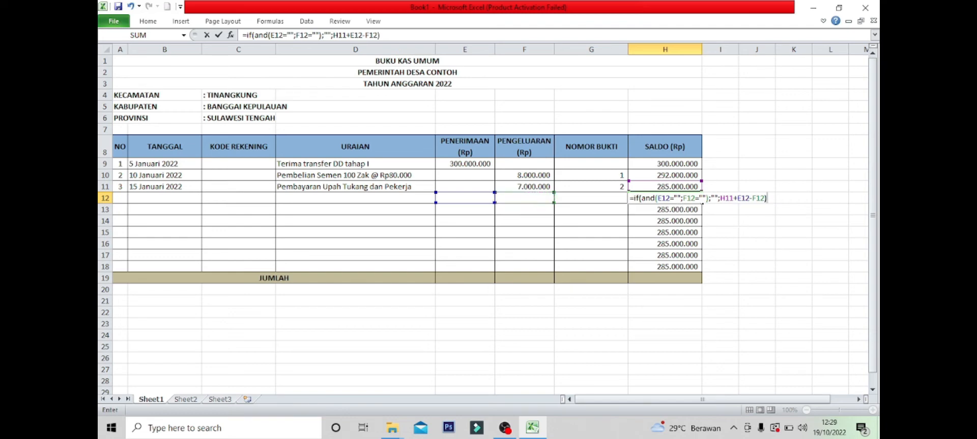
key("Return")
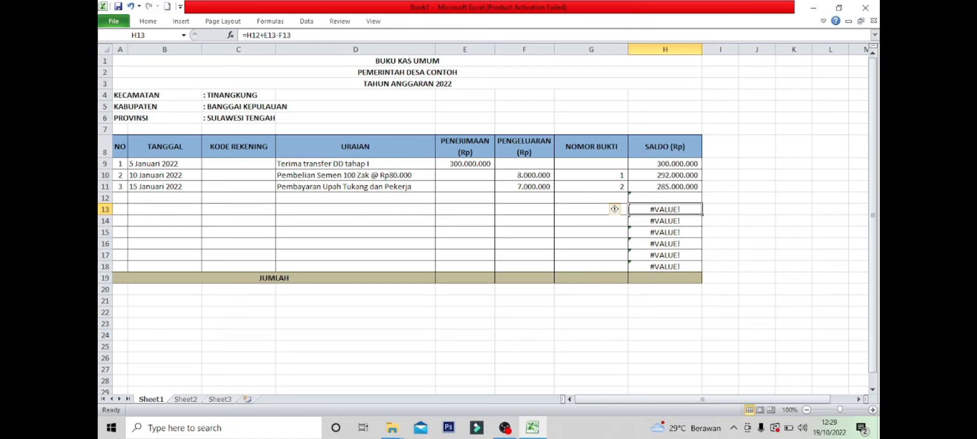
Step: Fill the IF balance formula from H12 down through H18 and check the copied formula in H13
left_click(665, 198)
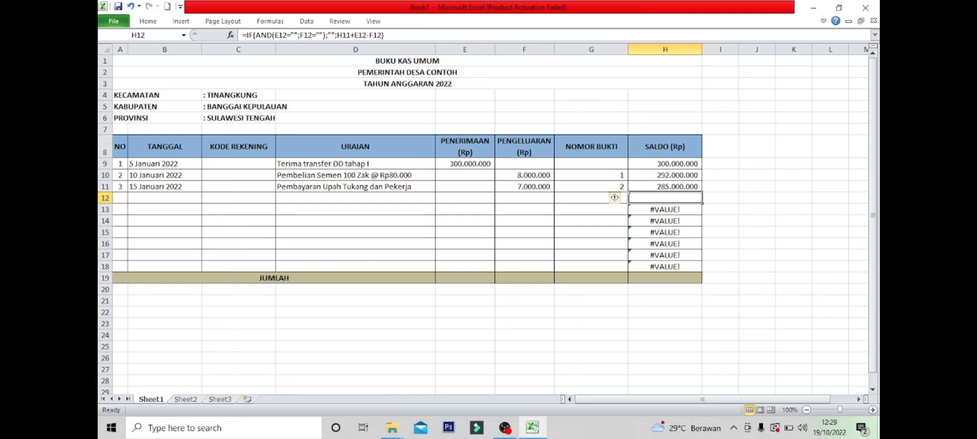
left_click_drag(702, 203, 702, 272)
left_click(720, 244)
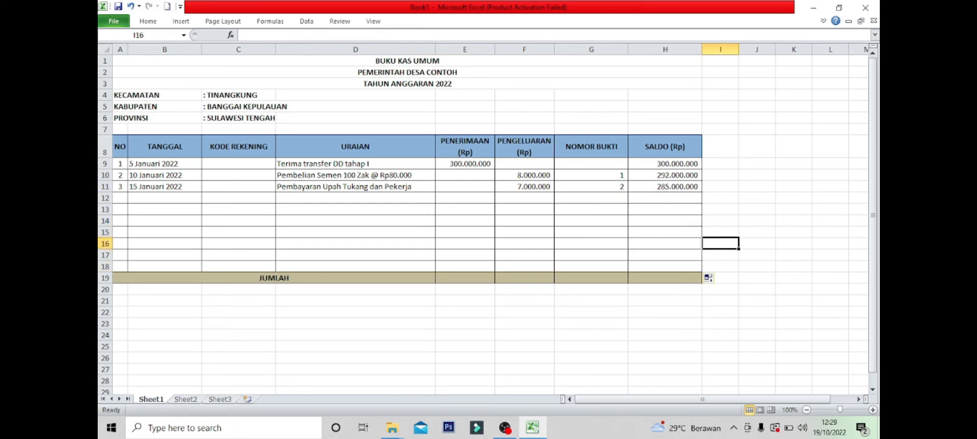
left_click(665, 198)
left_click(665, 210)
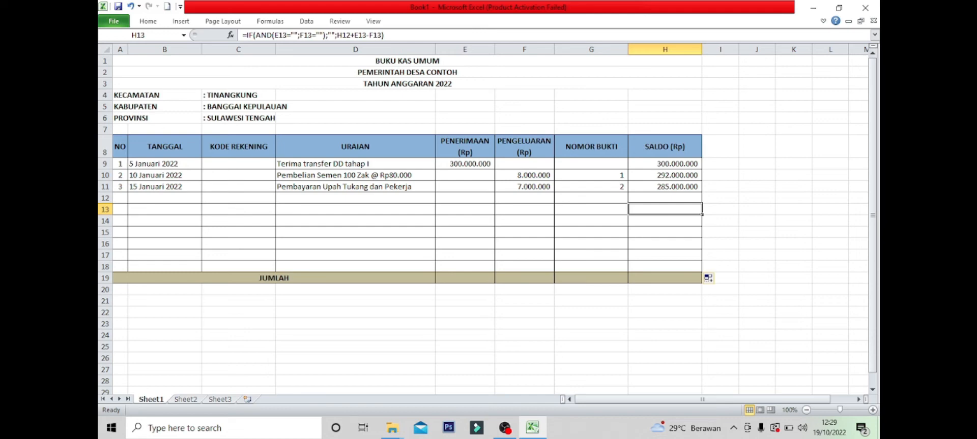
Step: Start the fourth entry in row 12 with number 4 and the date 16 Januari 2022
left_click(121, 198)
type("4")
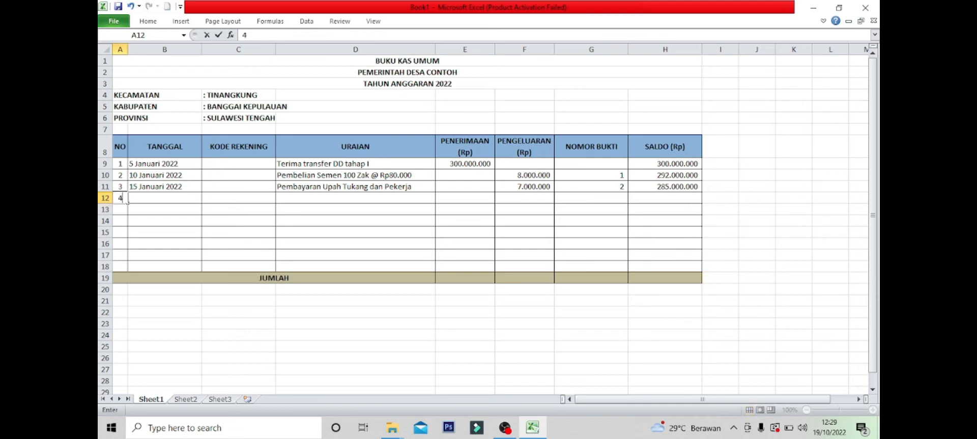
key("Tab")
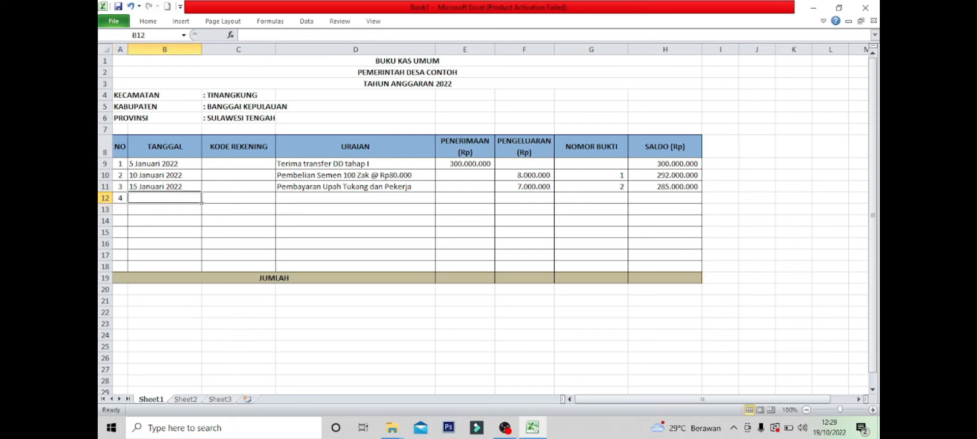
type("16")
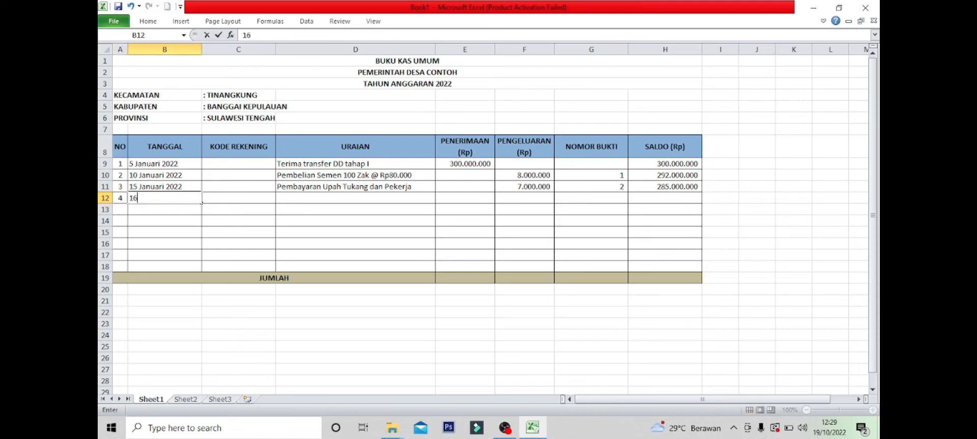
type(" Januari 2022")
key("Tab")
key("Tab")
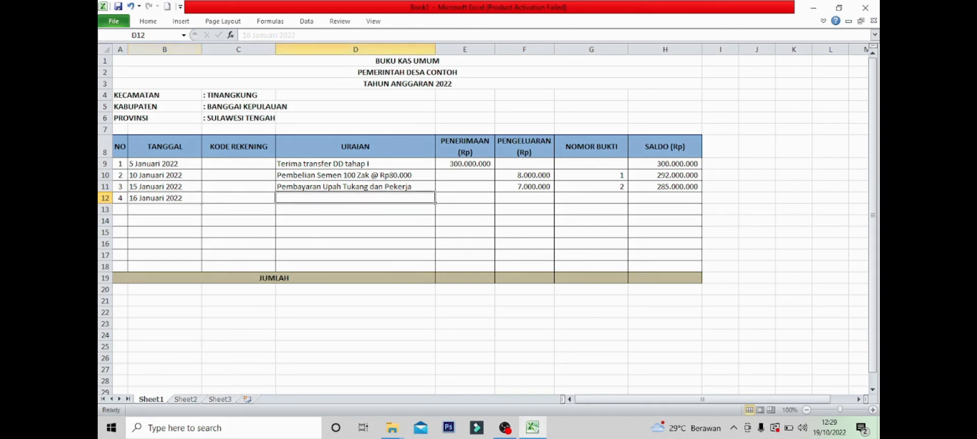
Step: Describe the fourth entry in D12 as "Terima transfer ADD"
type("Te")
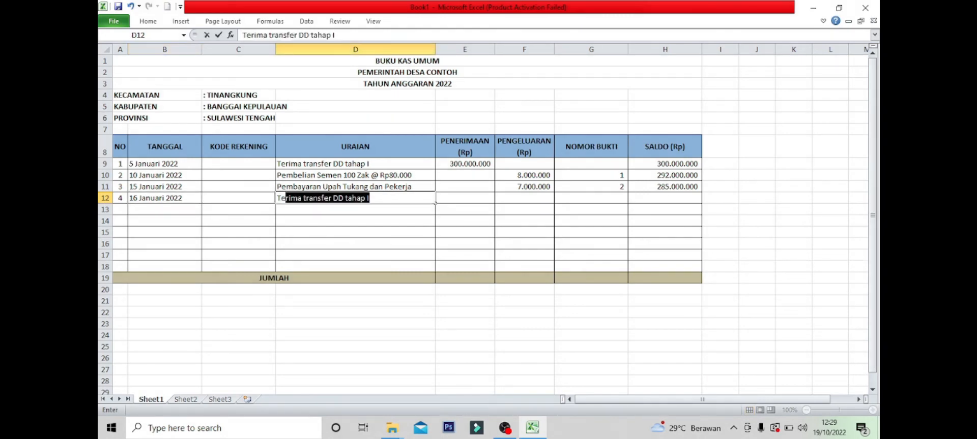
type("rima")
left_click(333, 198)
type("A")
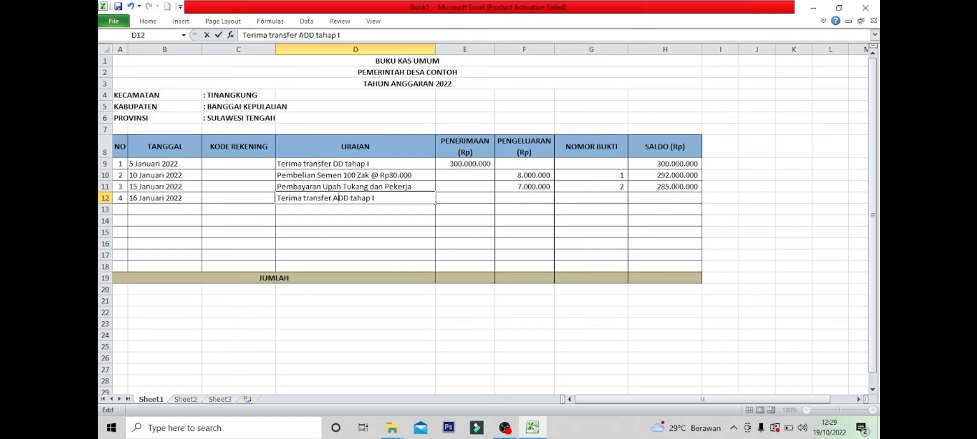
left_click_drag(375, 199, 351, 198)
key("BackSpace")
key("Tab")
Step: Enter 75000000 as the receipt amount for the 16 Januari 2022 entry in E12
type("7")
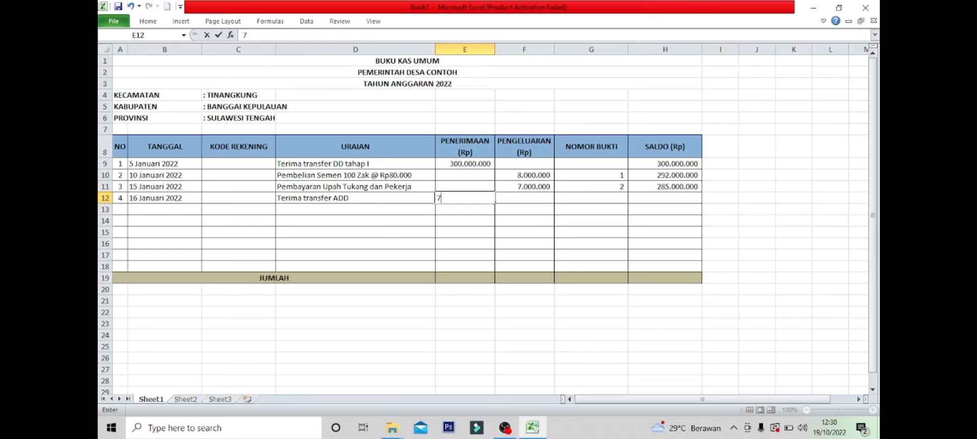
type("5000000")
key("Return")
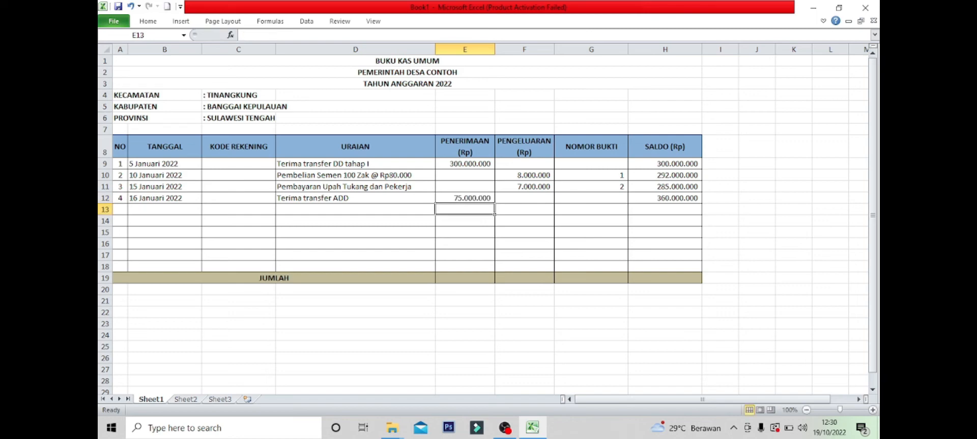
left_click(591, 198)
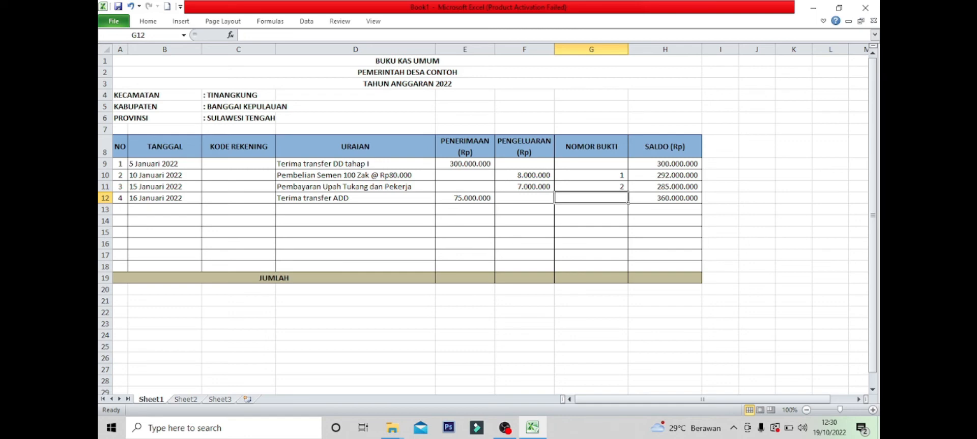
left_click(720, 209)
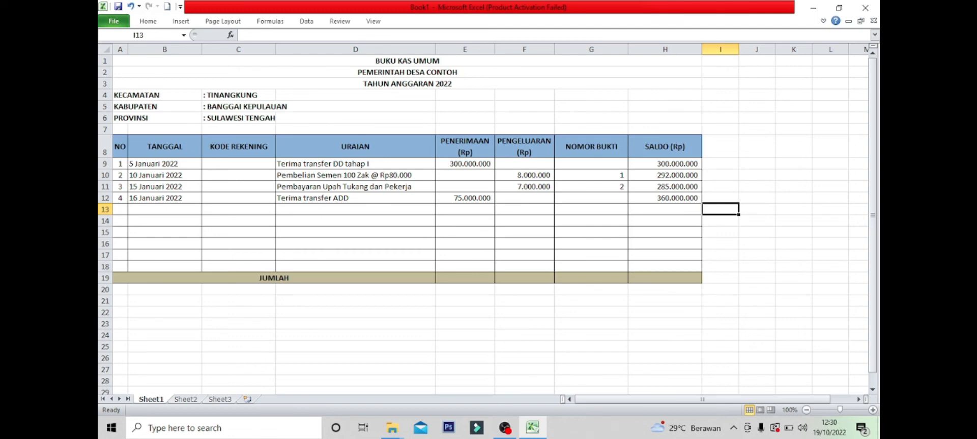
Step: Total the Penerimaan column in the JUMLAH row by entering =sum(E9:E18) in E19
left_click(464, 278)
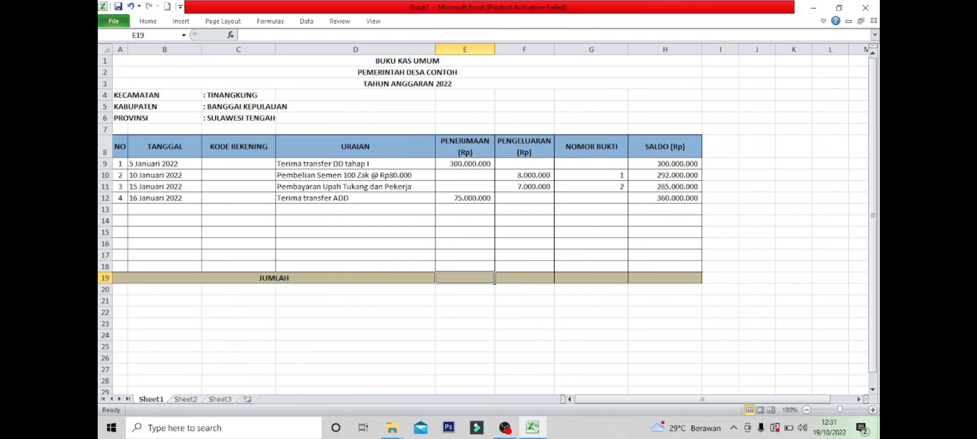
type("=")
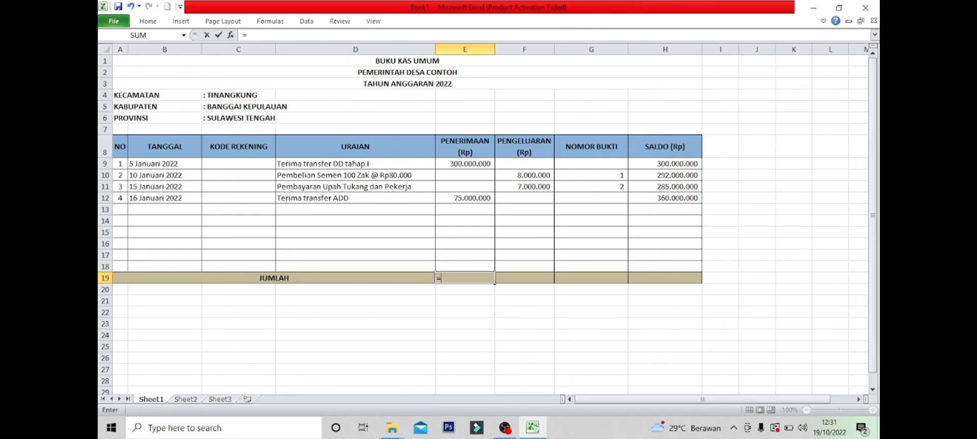
type("sum")
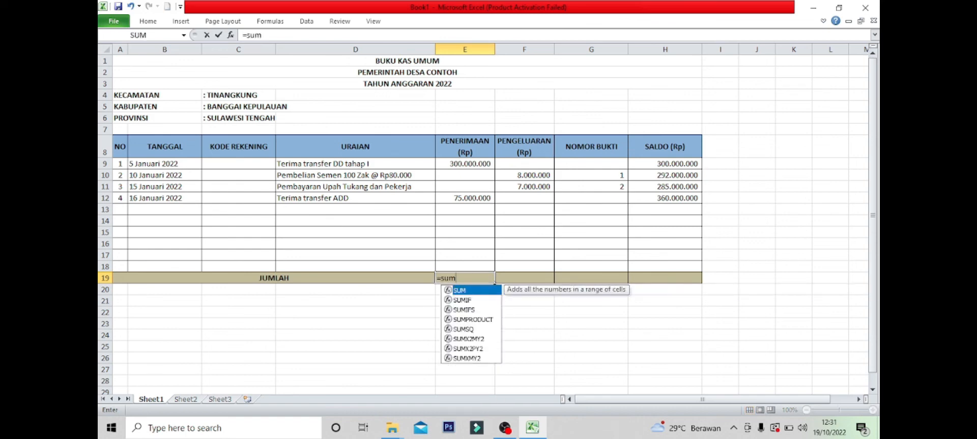
type("(")
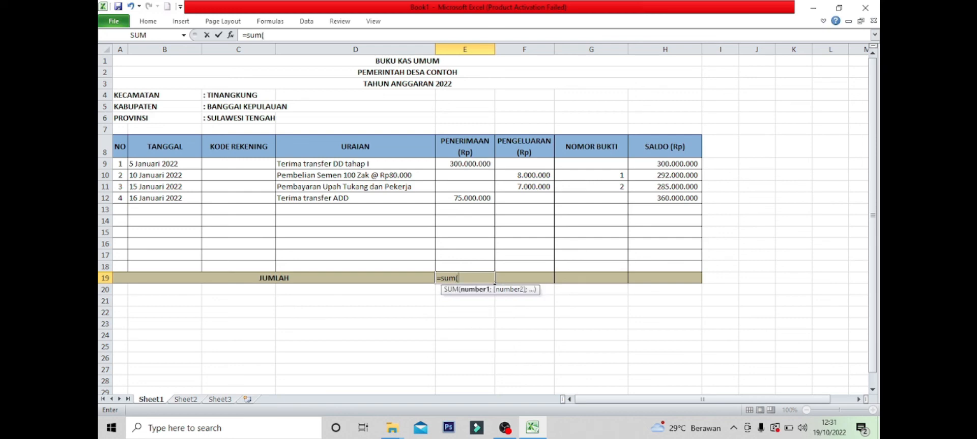
left_click(465, 164)
left_click_drag(465, 164, 495, 280)
type(")")
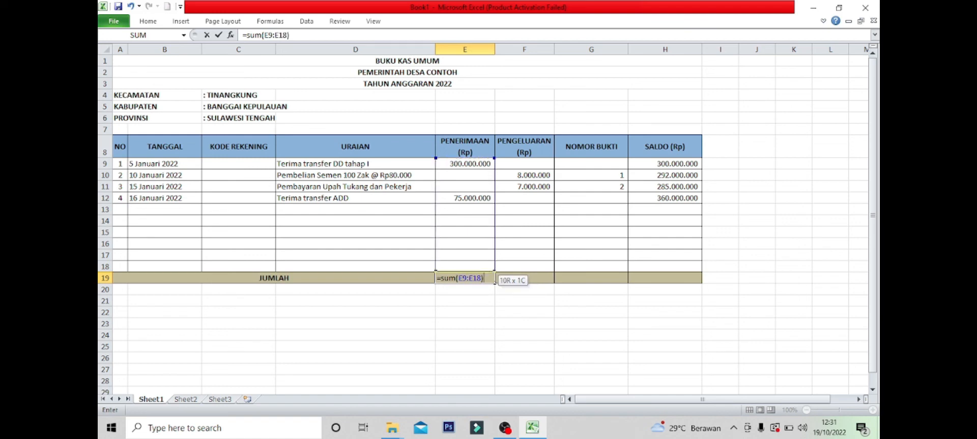
key("Return")
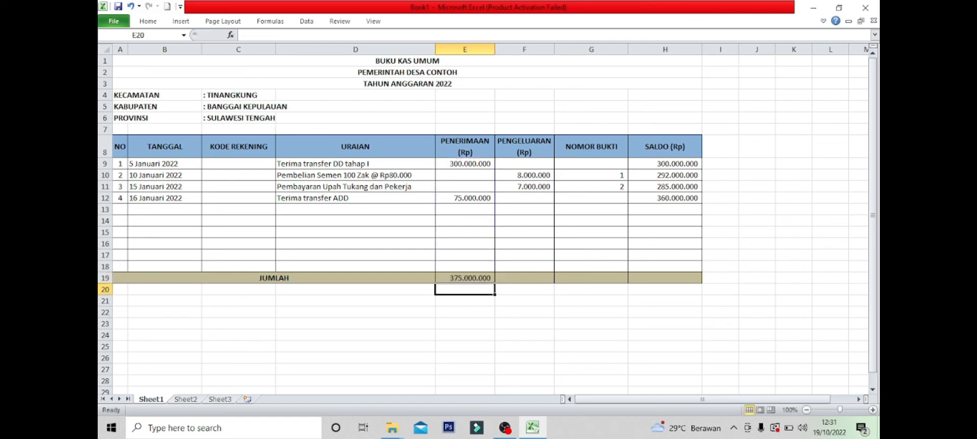
Step: Fill the SUM formula from E19 across to F19 to total the Pengeluaran column
key("Up")
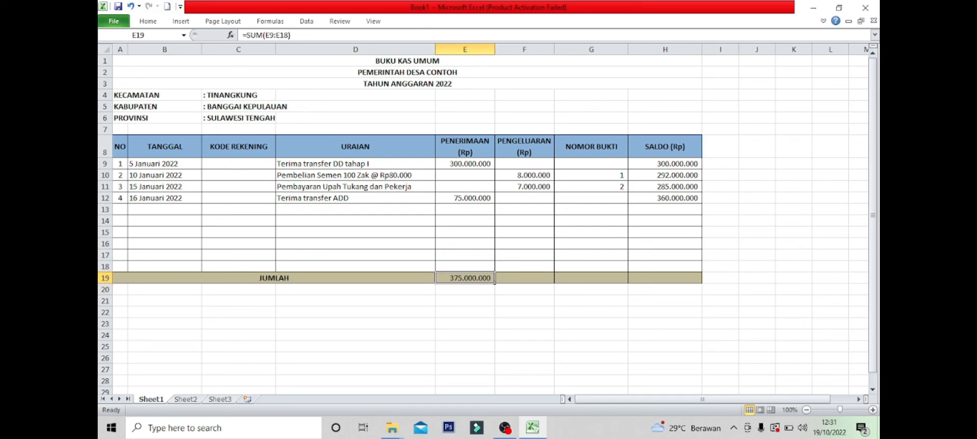
left_click_drag(494, 281, 495, 281)
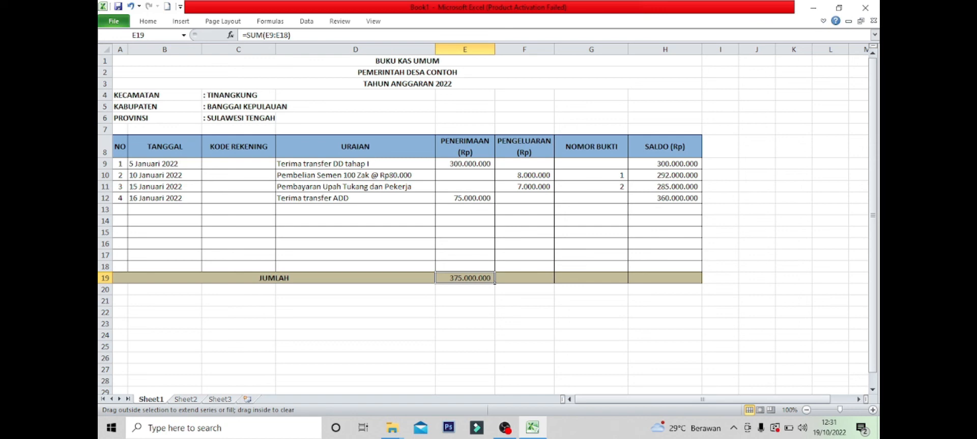
left_click_drag(494, 281, 555, 282)
left_click(590, 313)
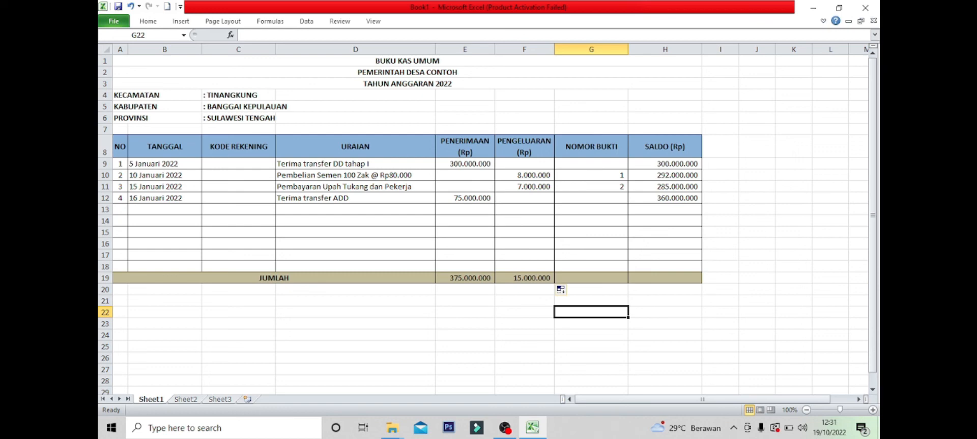
Step: Compare the receipt and expenditure totals in E19 and F19 with the last running balance in H12
left_click(553, 278)
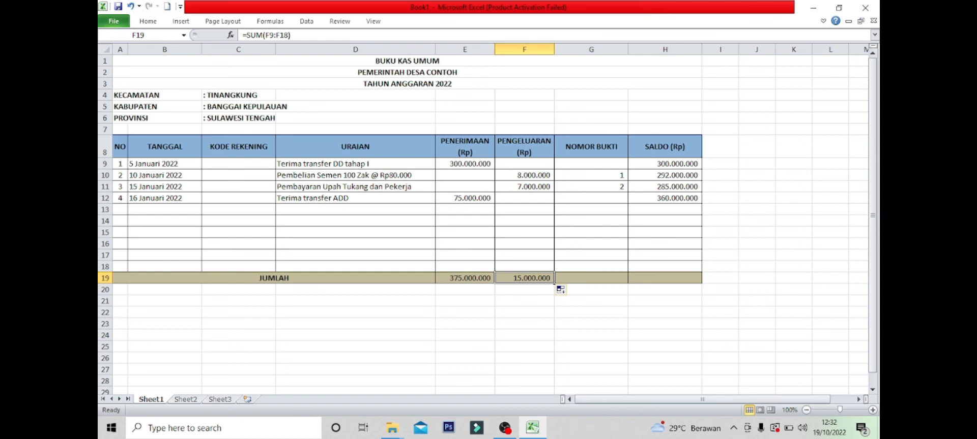
left_click(665, 199)
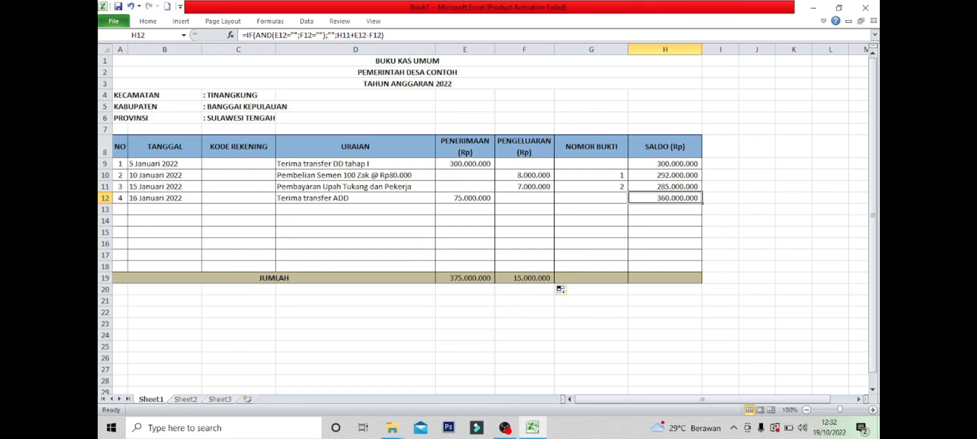
left_click(491, 280)
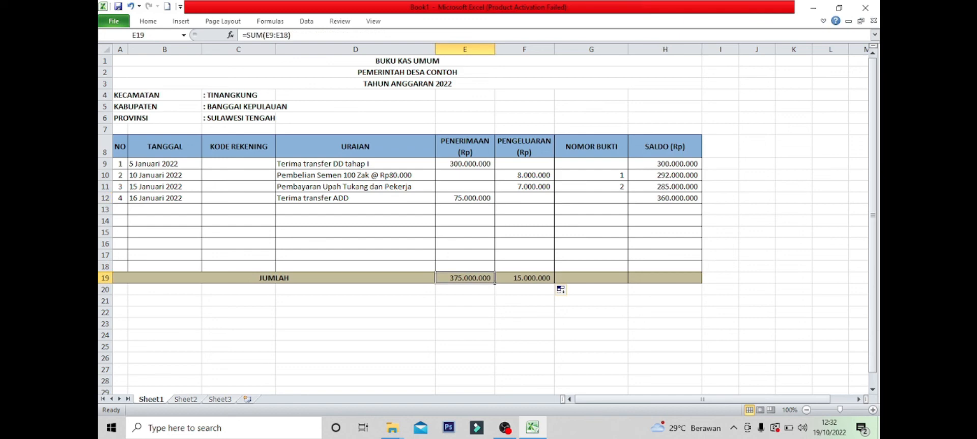
left_click(525, 278)
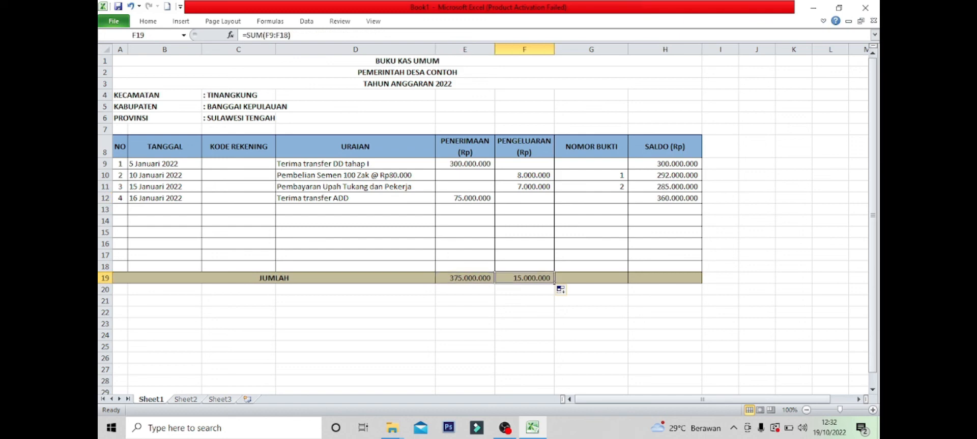
left_click(664, 199)
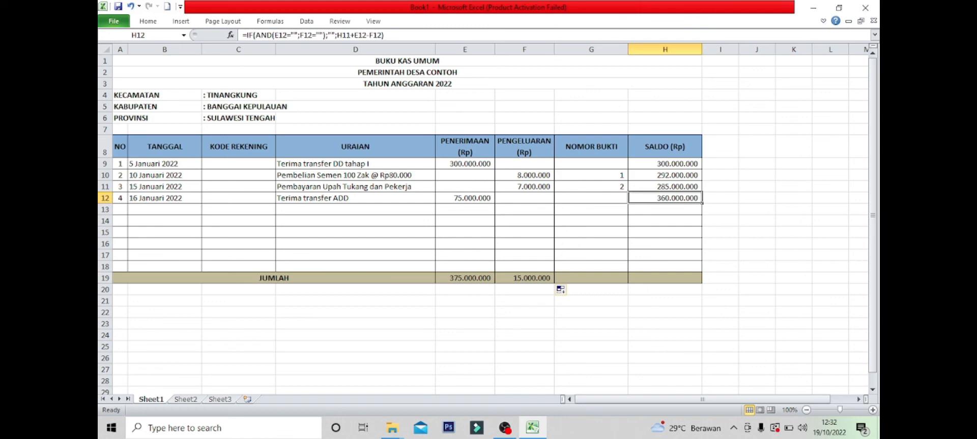
left_click(491, 280)
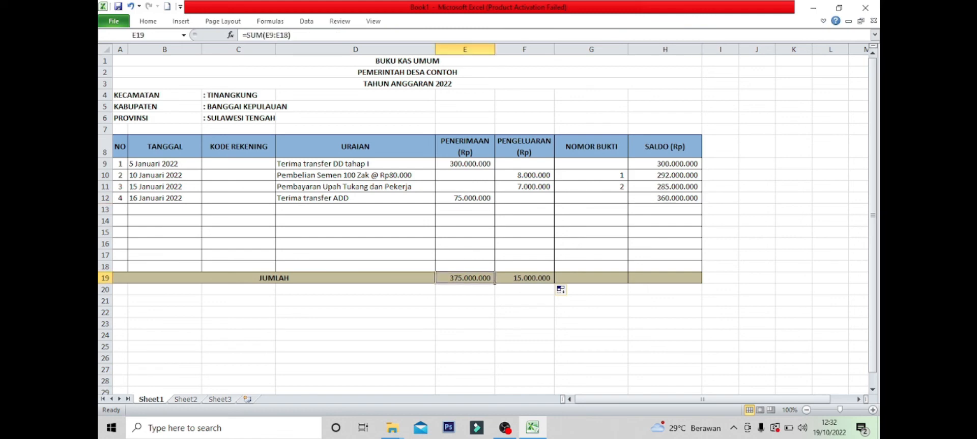
left_click(524, 278)
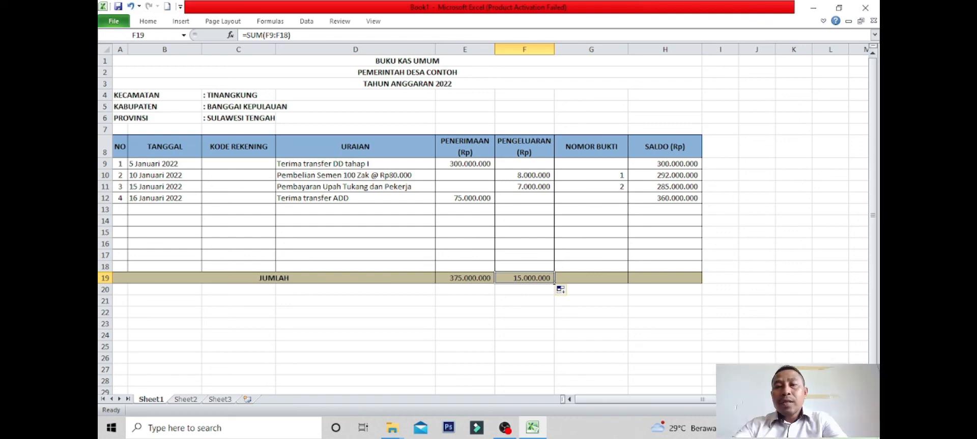
left_click(665, 198)
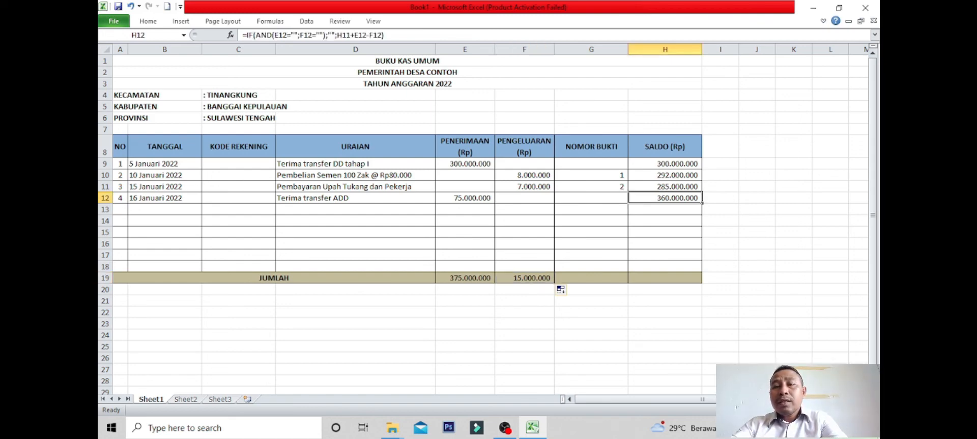